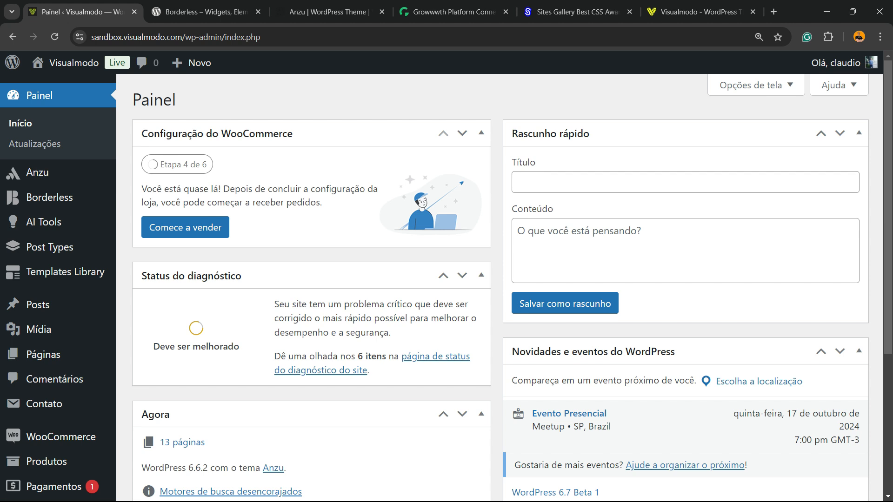
# Step: Open the page for adding a new plugin in the WordPress admin
pyautogui.scroll(-2, 42, 238)
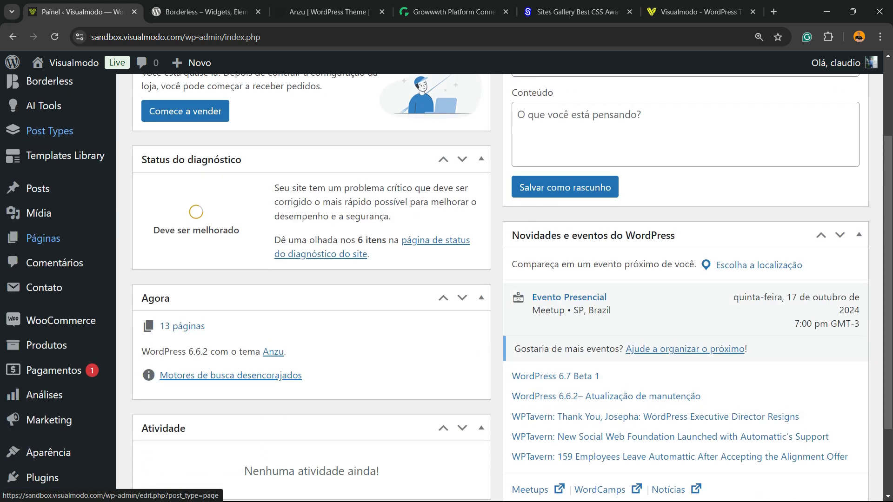
pyautogui.scroll(-2, 42, 325)
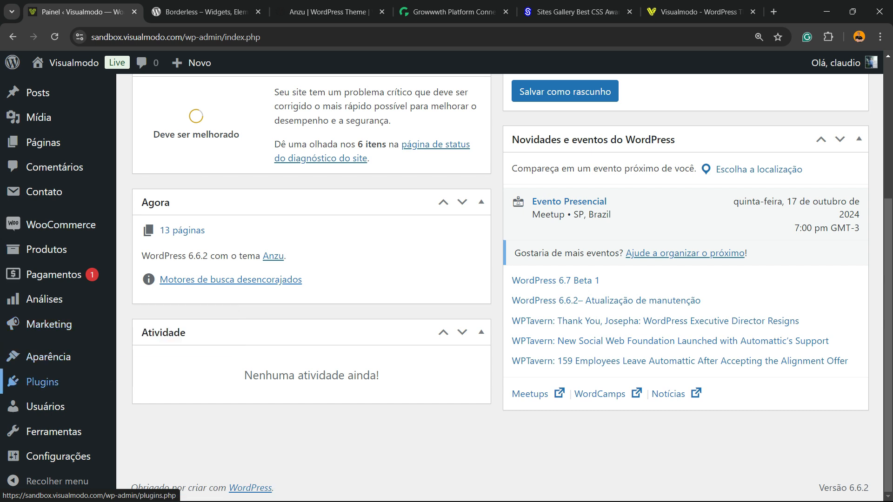
pyautogui.moveTo(41, 382)
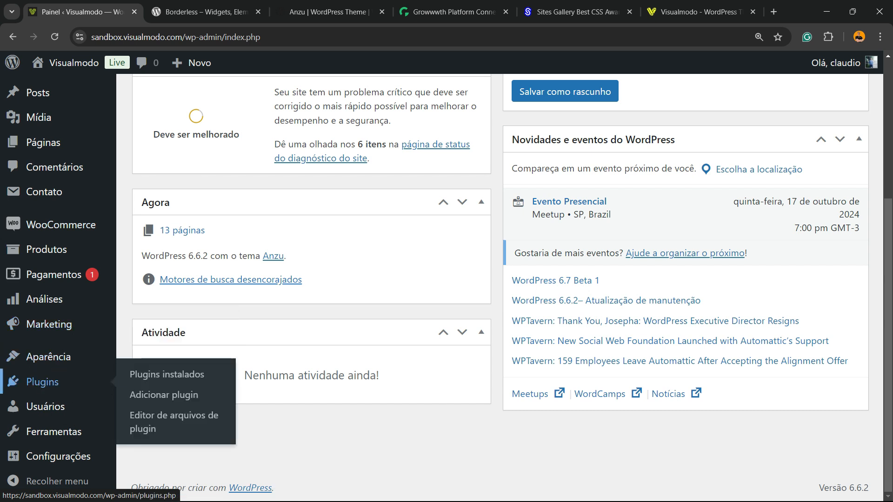
pyautogui.click(165, 395)
pyautogui.click(165, 394)
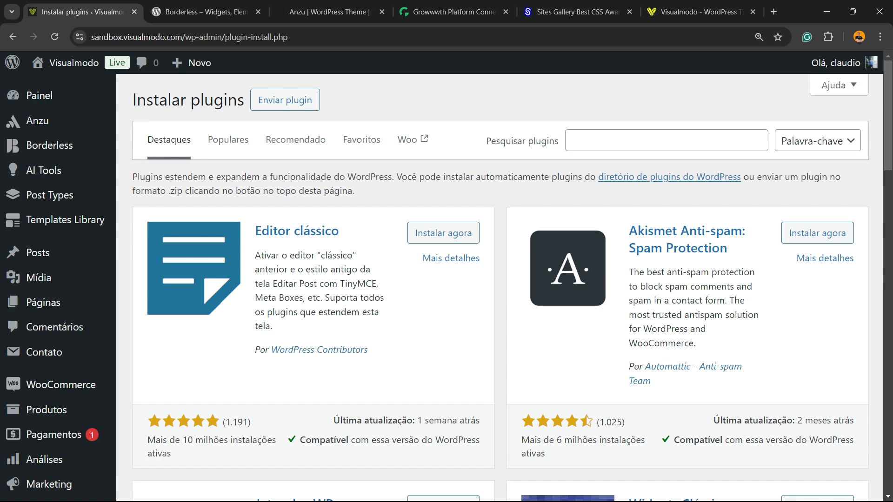
# Step: Search the plugin directory for LoginPress
pyautogui.moveTo(485, 141); pyautogui.dragTo(558, 141)
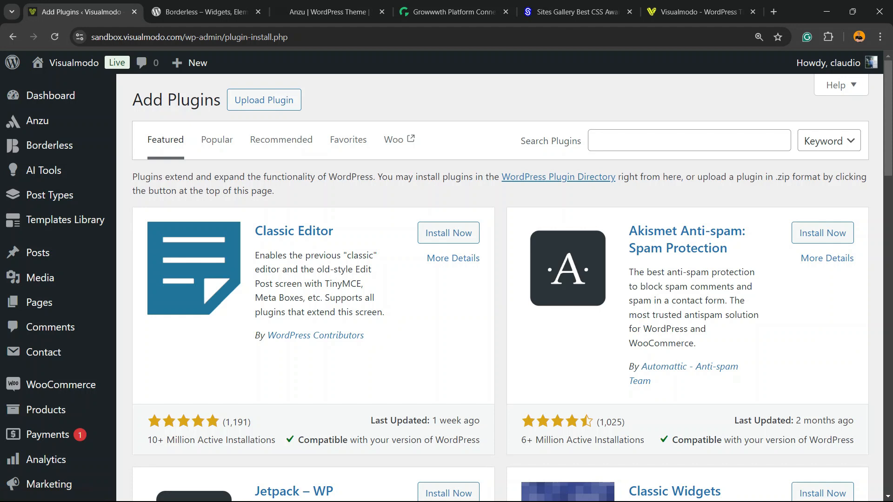
pyautogui.click(626, 141)
pyautogui.write('LoginPress')
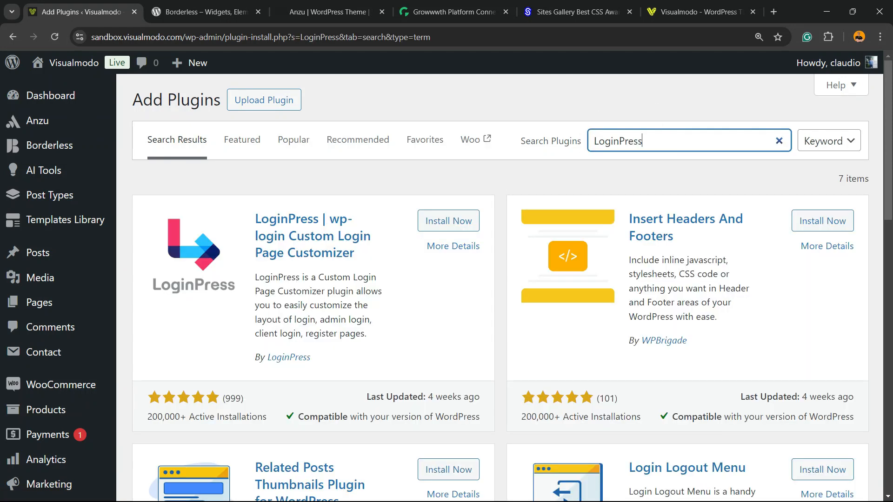
# Step: Install and activate the LoginPress custom login page customizer plugin
pyautogui.moveTo(255, 218); pyautogui.dragTo(326, 218)
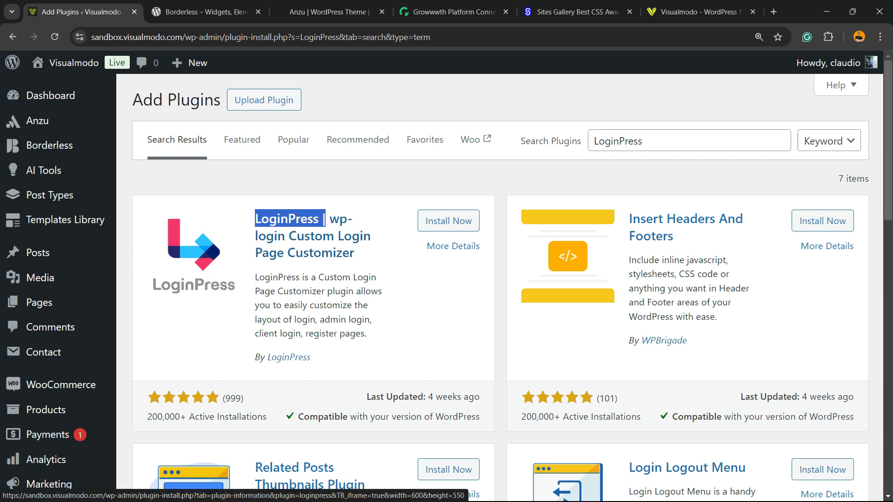
pyautogui.click(448, 221)
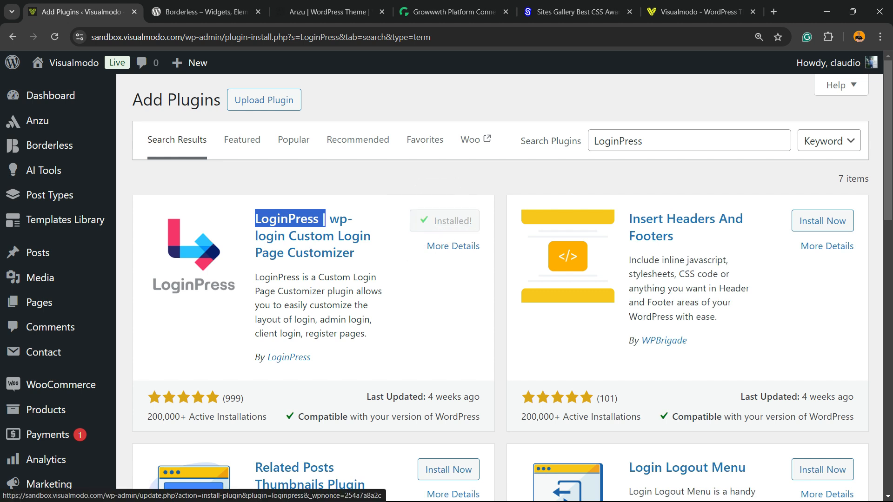
pyautogui.click(454, 221)
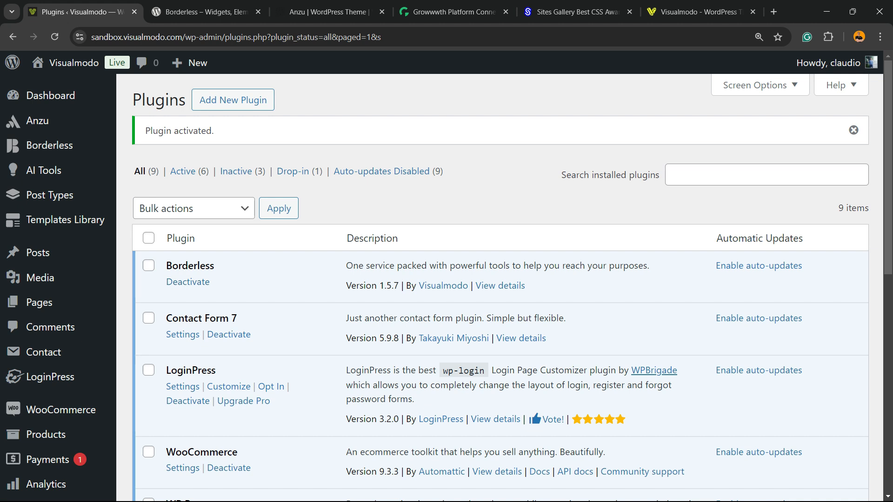
# Step: Open the LoginPress customizer and go to its Background settings
pyautogui.doubleClick(190, 371)
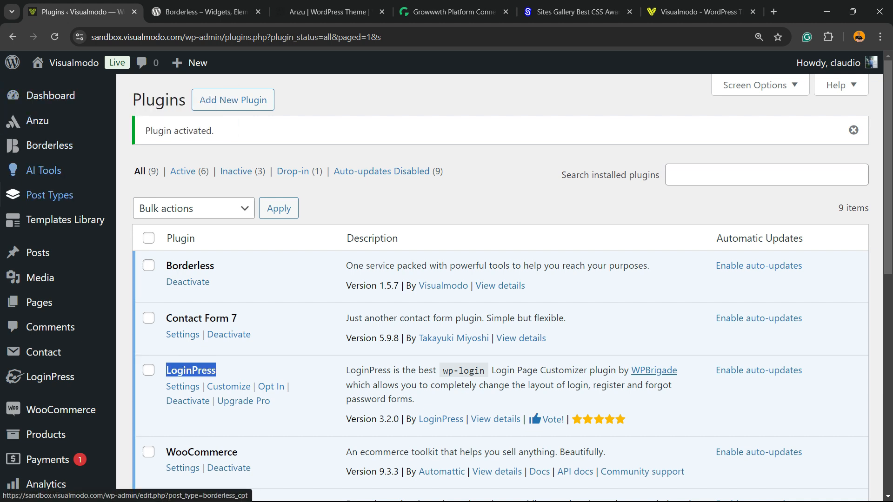
pyautogui.moveTo(40, 277)
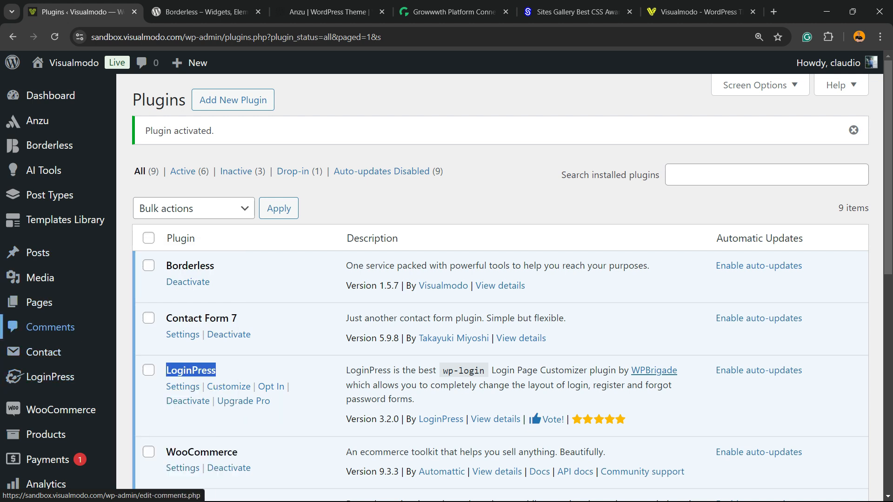
pyautogui.moveTo(50, 377)
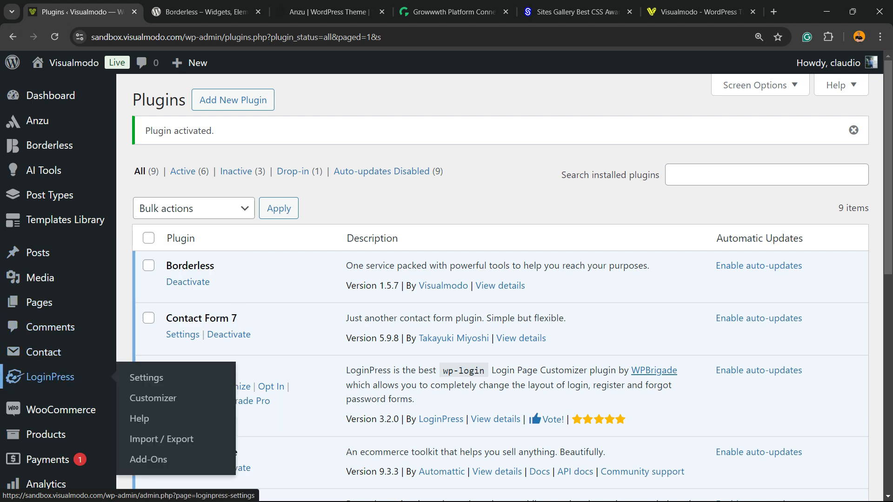
pyautogui.click(153, 398)
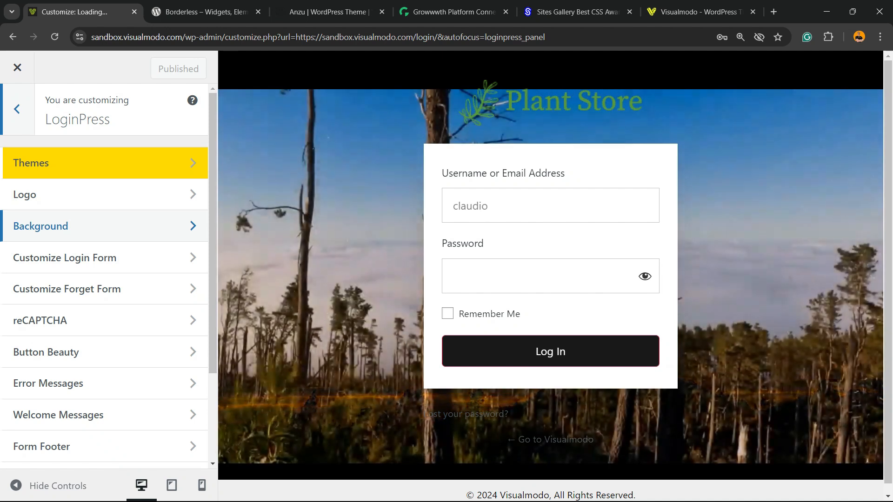
pyautogui.click(56, 226)
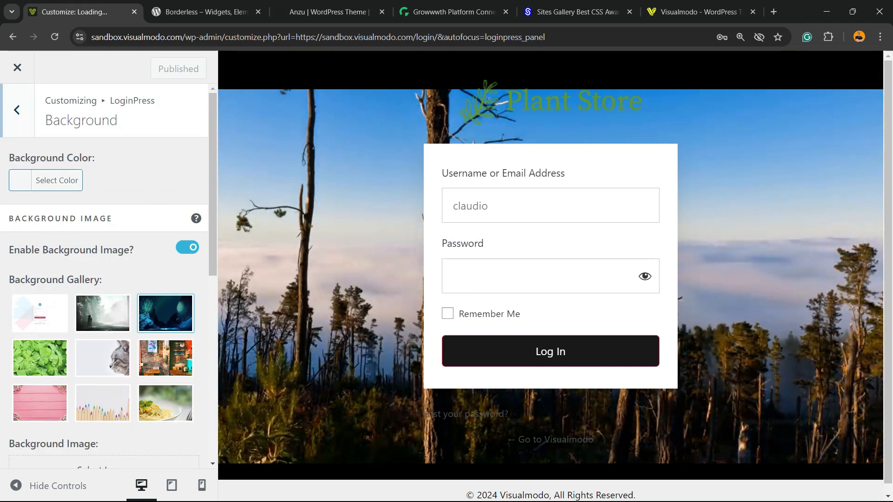
# Step: Try several gallery images as the login page background, such as the pasta dish and the misty forest cyclist
pyautogui.click(166, 403)
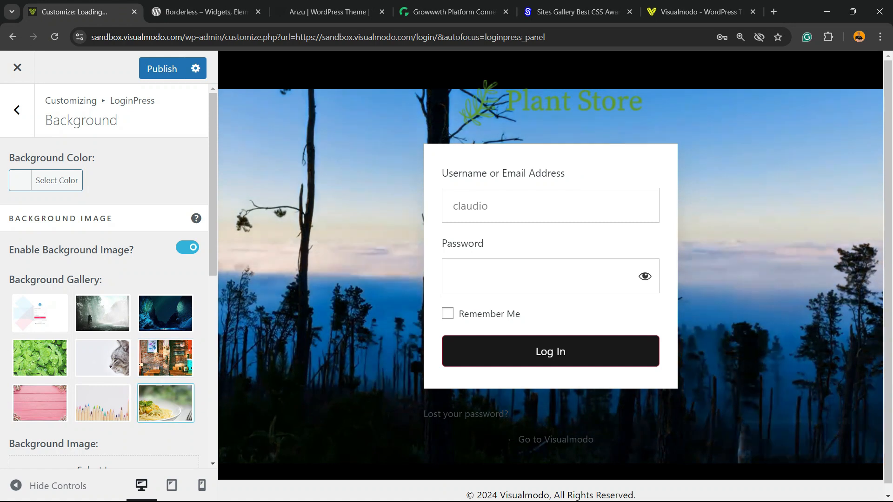
pyautogui.scroll(-7, 104, 279)
pyautogui.scroll(6, 104, 279)
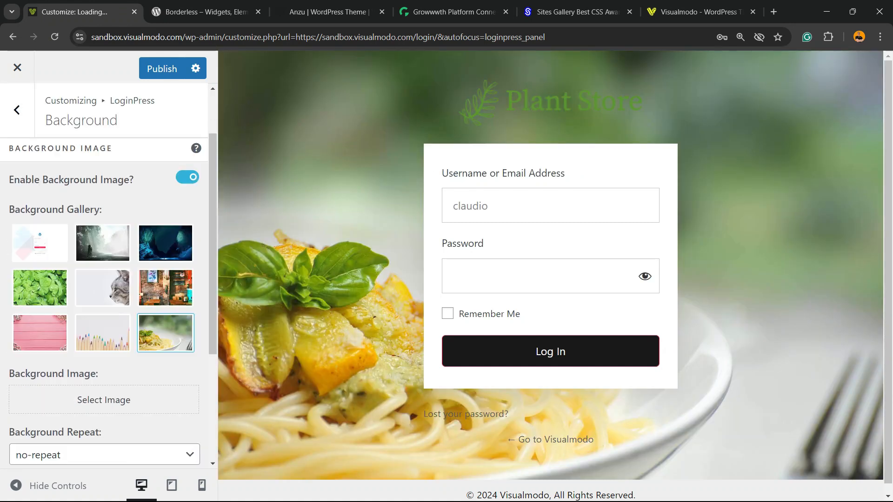
pyautogui.scroll(2, 104, 302)
pyautogui.click(165, 358)
pyautogui.click(103, 358)
pyautogui.click(103, 314)
pyautogui.click(166, 314)
pyautogui.click(103, 313)
# Step: Open the media library to pick a custom background image for the login page
pyautogui.scroll(-1, 104, 279)
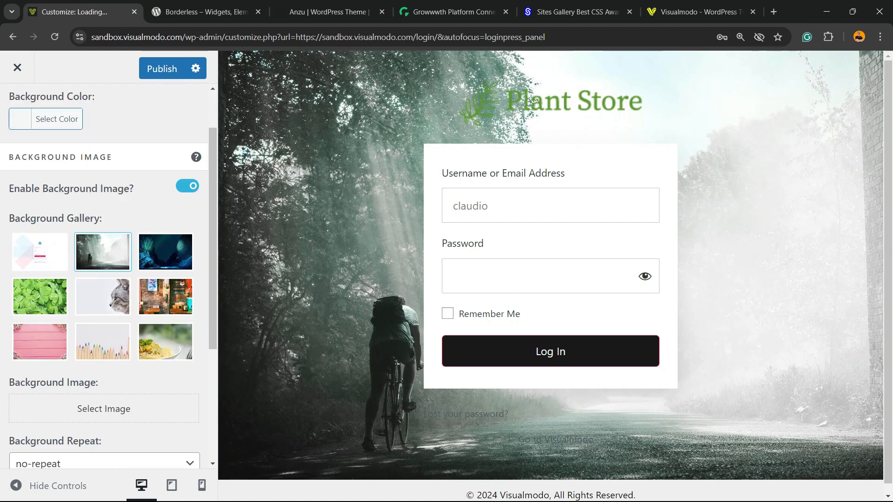
pyautogui.scroll(-3, 104, 279)
pyautogui.click(103, 237)
pyautogui.click(60, 121)
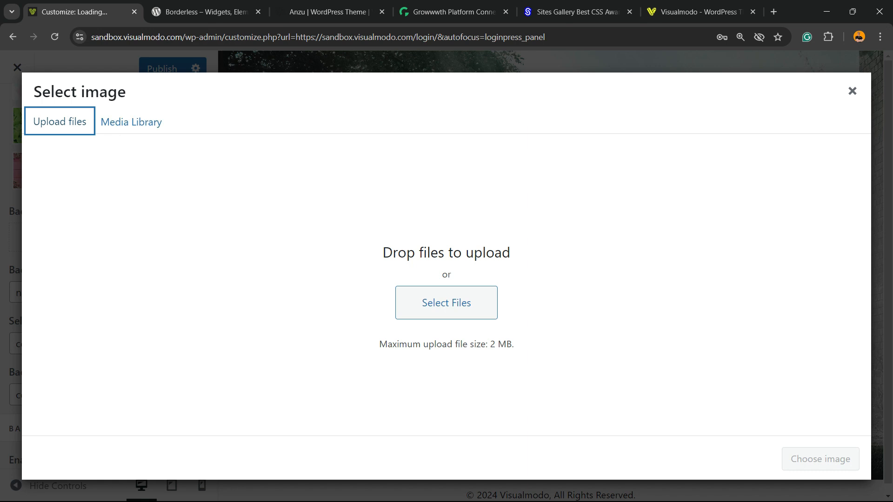
pyautogui.click(131, 121)
pyautogui.scroll(-2, 343, 311)
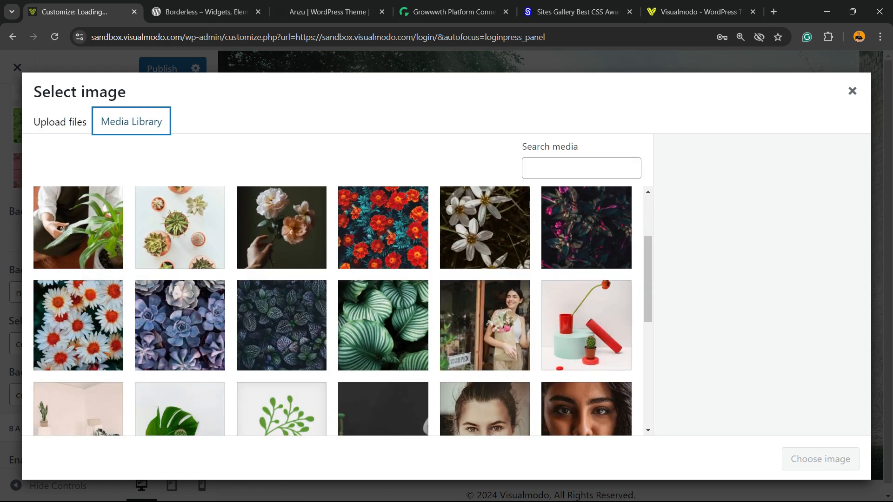
# Step: Try selecting different plant and flower photos in the media library, including the striped green leaves and the hand-held flowers
pyautogui.click(382, 325)
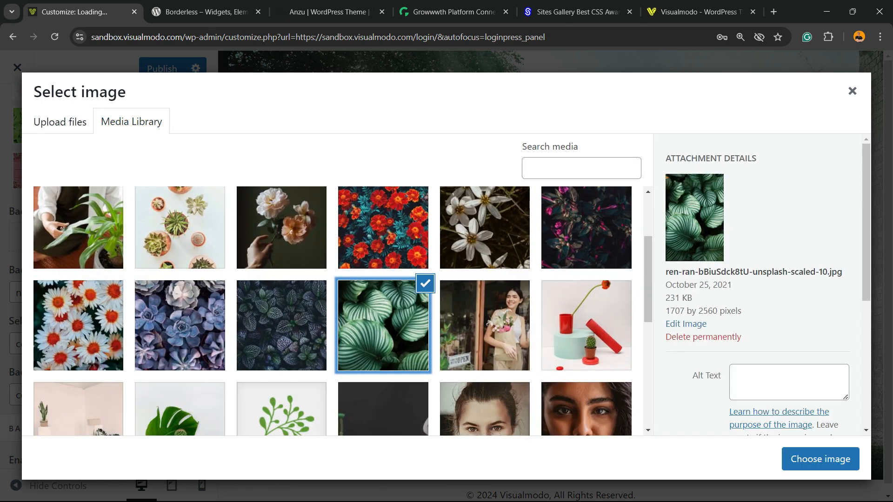
pyautogui.click(586, 227)
pyautogui.press('Left')
pyautogui.press('Left')
pyautogui.press('space')
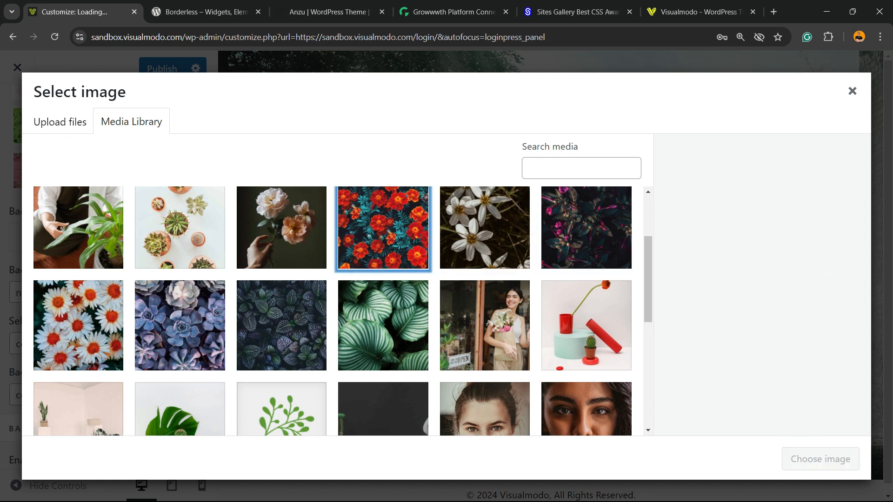
pyautogui.press('Left')
pyautogui.press('Left')
pyautogui.press('Right')
pyautogui.scroll(-5, 332, 311)
pyautogui.scroll(2, 333, 311)
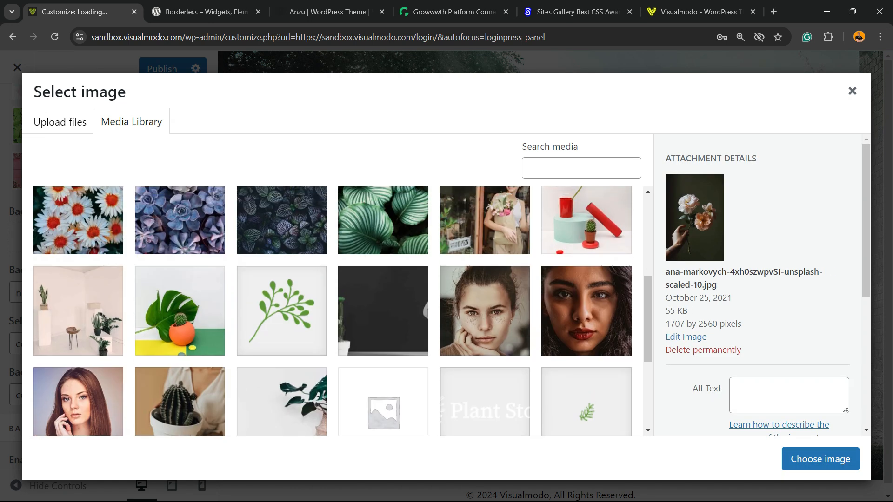
# Step: Use the cactus photo pexels-scott-webb-1903948-9.jpg from the media library as the login page background
pyautogui.click(383, 310)
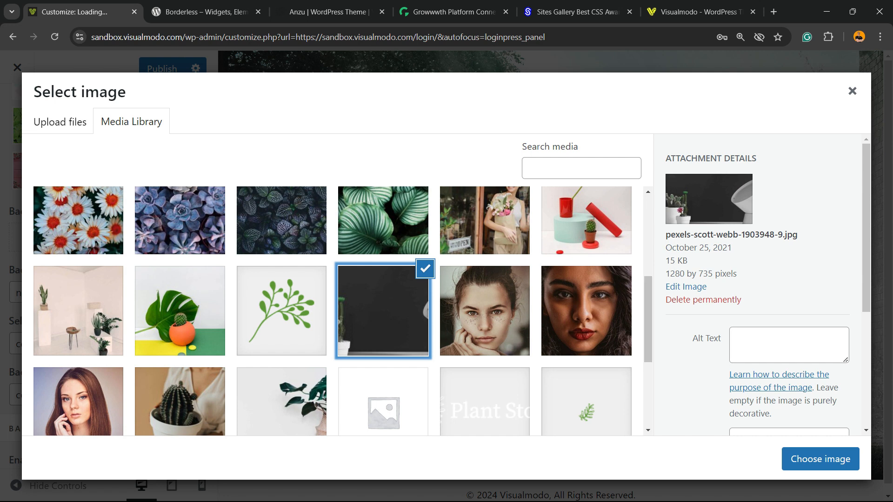
pyautogui.scroll(-3, 343, 311)
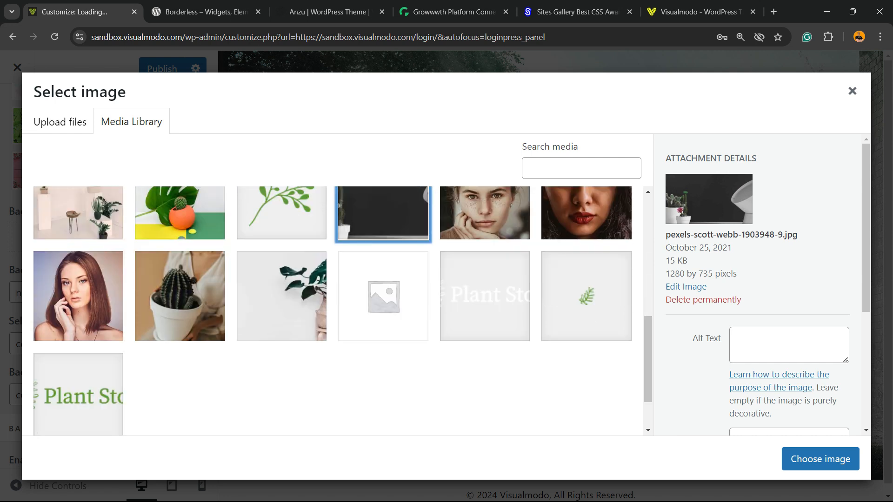
pyautogui.click(821, 459)
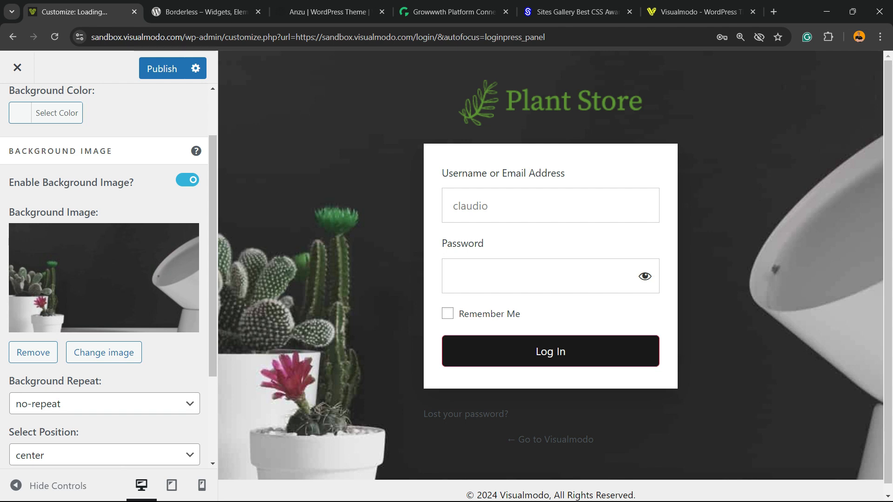
# Step: Set the login page's Background Repeat option to repeat
pyautogui.scroll(-2, 104, 279)
pyautogui.click(104, 287)
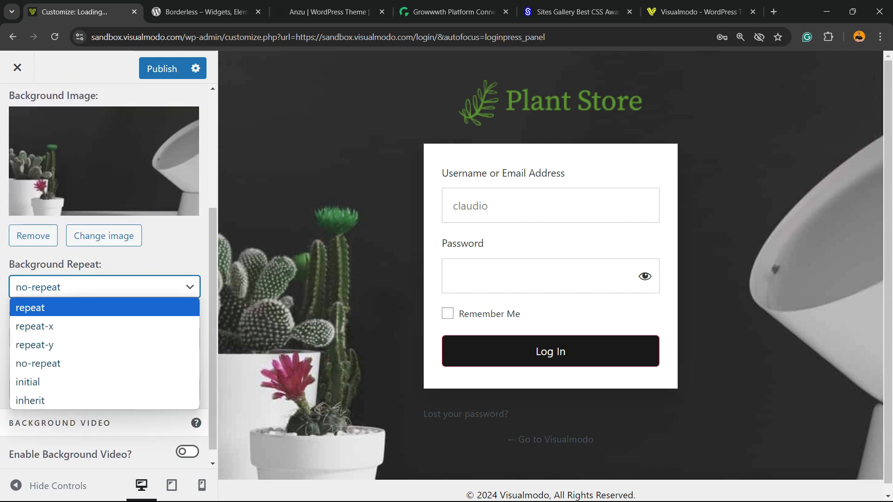
pyautogui.click(104, 307)
# Step: Try the initial and inherit values for Background Repeat, and return it to repeat
pyautogui.click(104, 287)
pyautogui.click(104, 381)
pyautogui.click(104, 287)
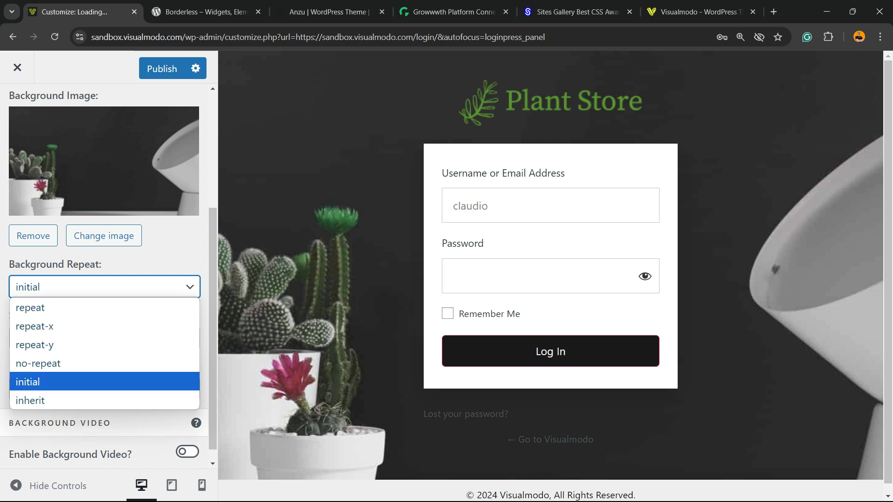
pyautogui.click(104, 401)
pyautogui.click(104, 287)
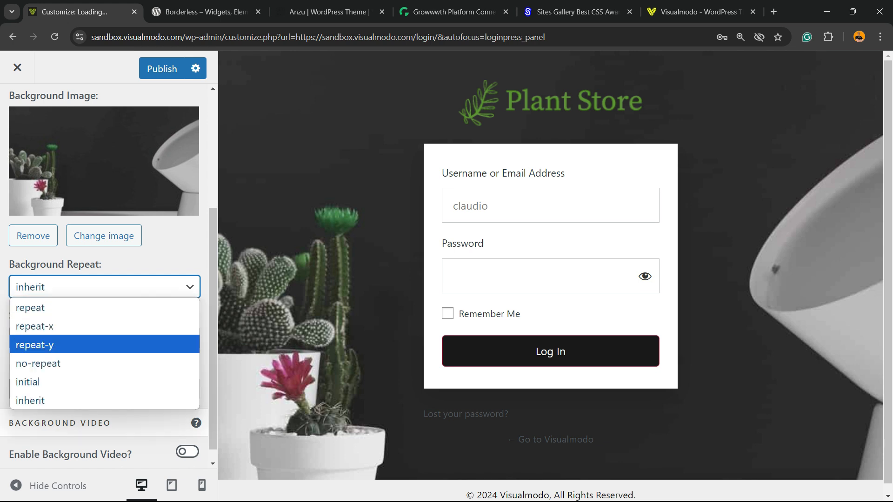
pyautogui.click(104, 307)
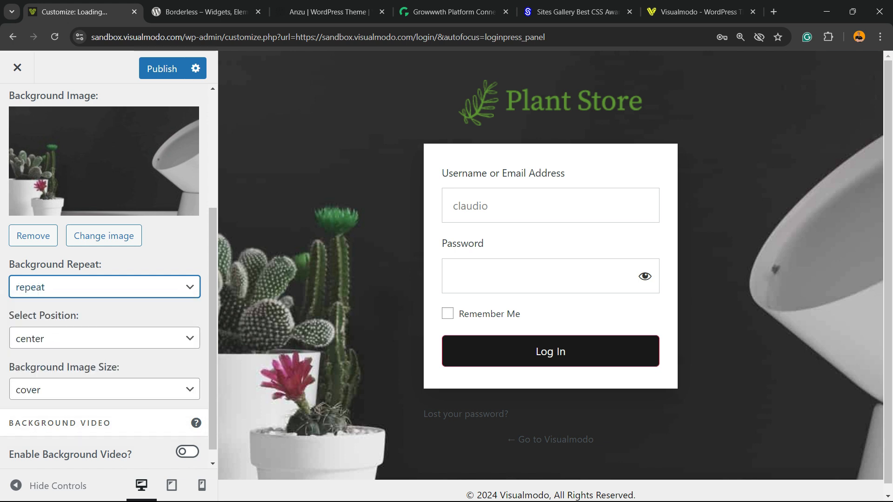
# Step: Try the right bottom position for the background image, and return it to center
pyautogui.click(104, 338)
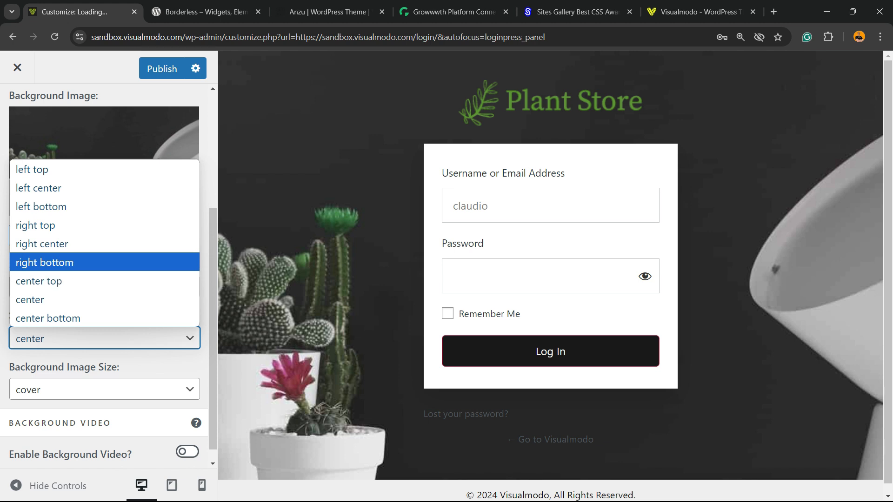
pyautogui.click(104, 261)
pyautogui.click(104, 338)
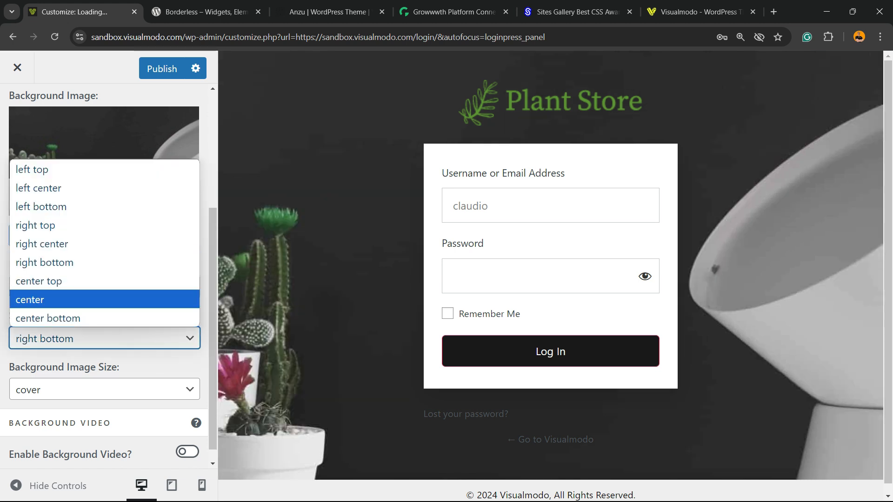
pyautogui.click(104, 299)
# Step: Try the auto and contain options for the Background Image Size
pyautogui.scroll(-1, 104, 272)
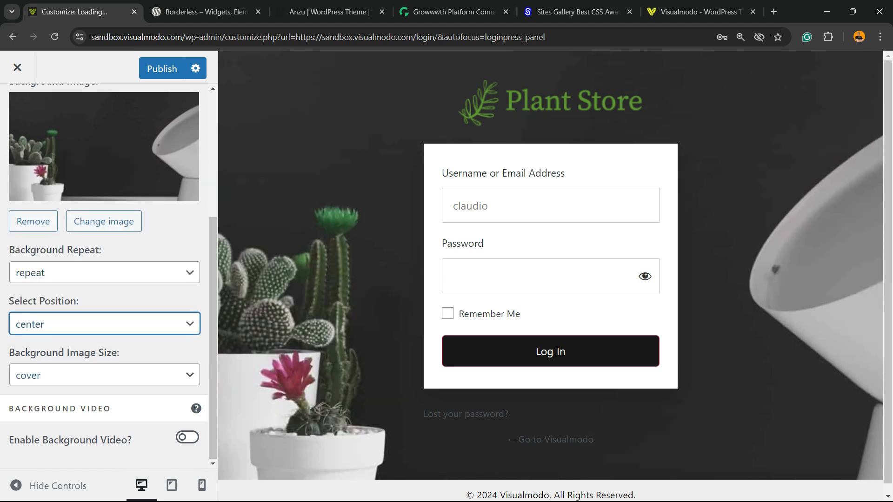
pyautogui.click(104, 375)
pyautogui.press('Up')
pyautogui.press('Return')
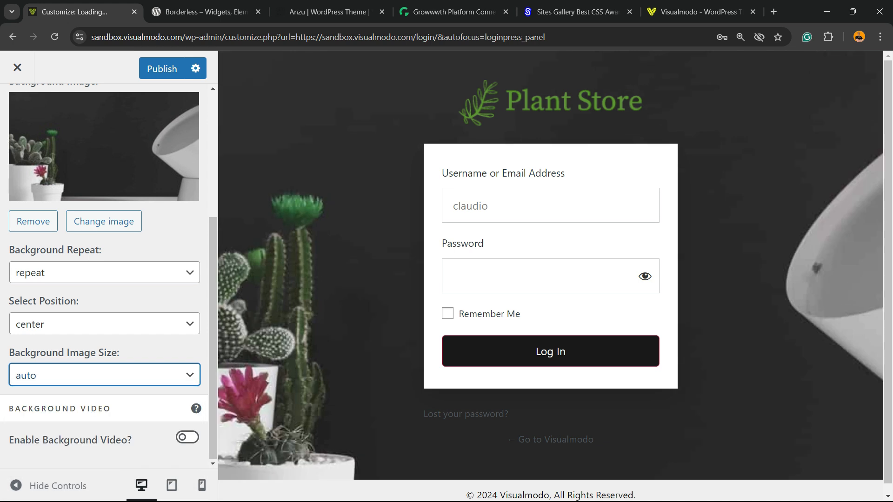
pyautogui.hotkey('alt', 'Down')
pyautogui.press('Down')
pyautogui.press('Down')
pyautogui.press('Return')
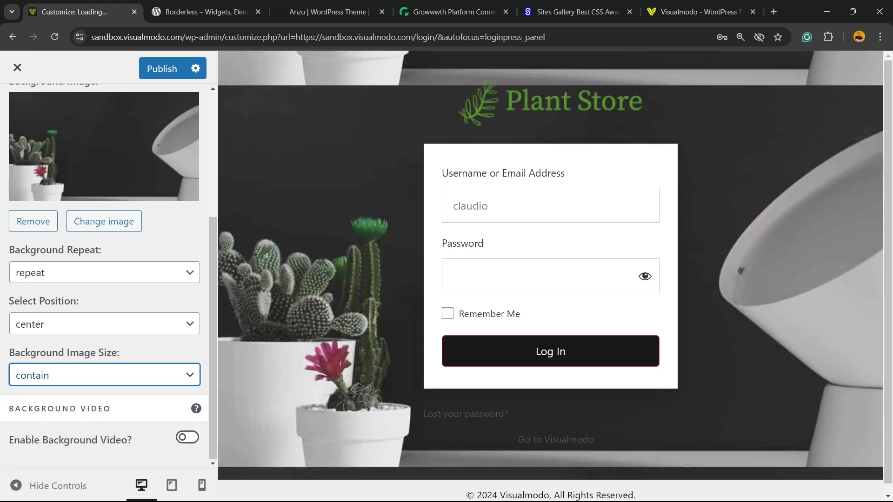
# Step: Set the Background Image Size to initial
pyautogui.hotkey('alt', 'Down')
pyautogui.press('Down')
pyautogui.press('Return')
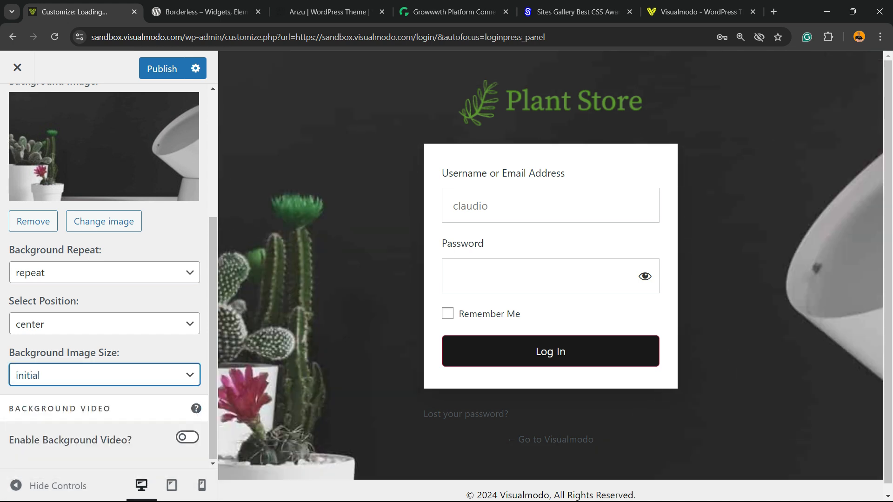
# Step: Set the Background Image Size to cover
pyautogui.hotkey('alt', 'Down')
pyautogui.press('Up')
pyautogui.press('Up')
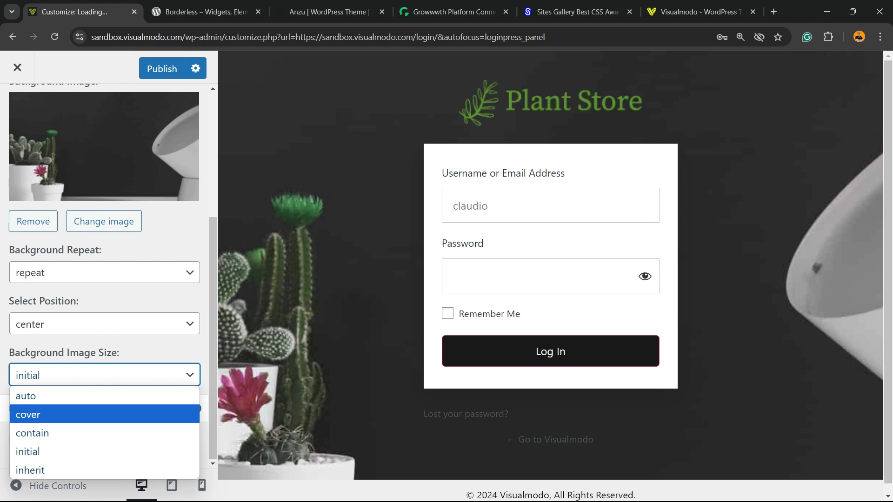
pyautogui.press('Return')
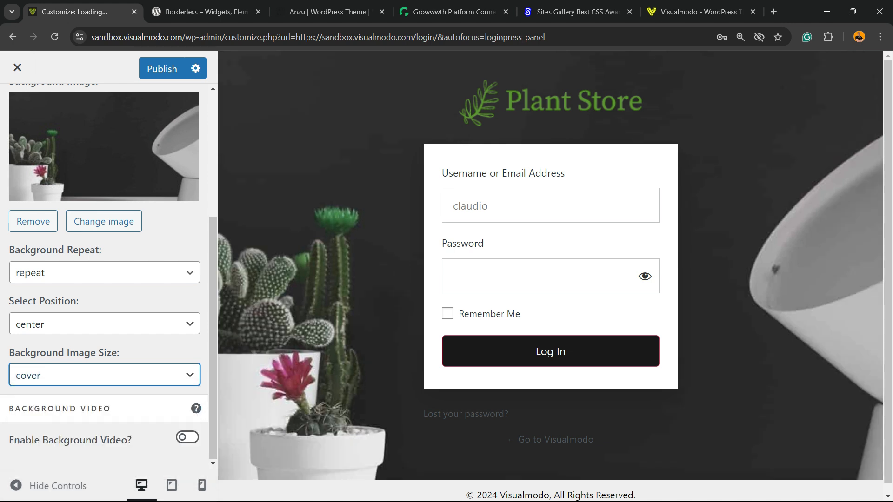
pyautogui.scroll(4, 104, 270)
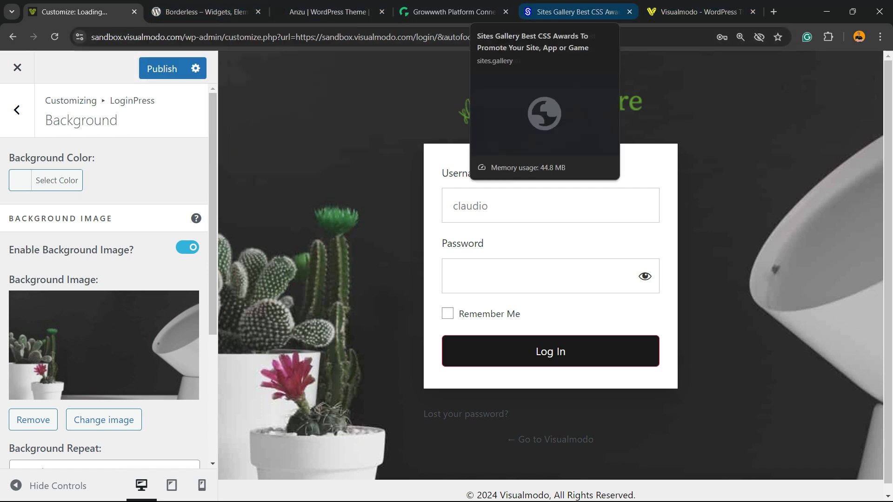
# Step: In the Visualmodo browser tab, search the web for "pixels org" and open the Pexels free stock photo site
pyautogui.click(697, 12)
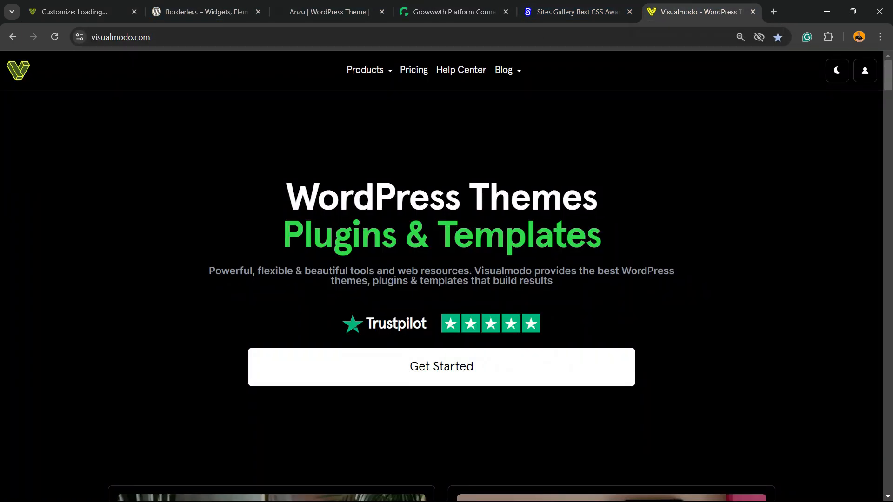
pyautogui.click(121, 37)
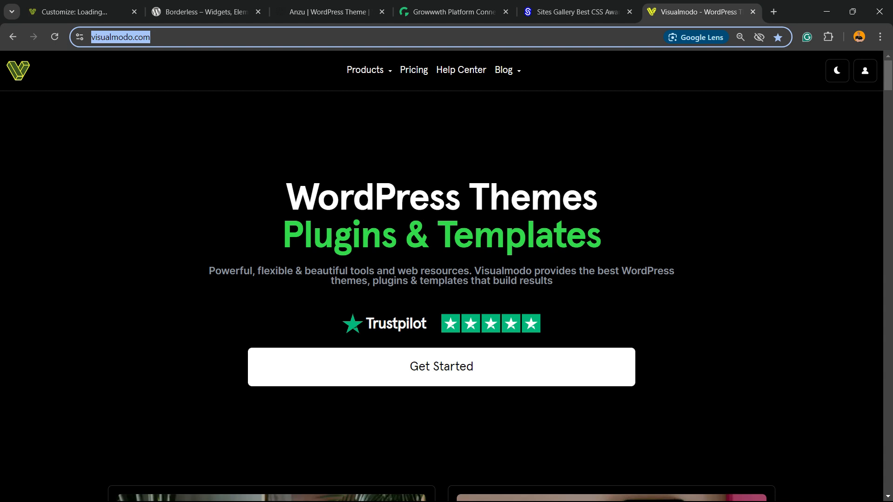
pyautogui.write('pixels')
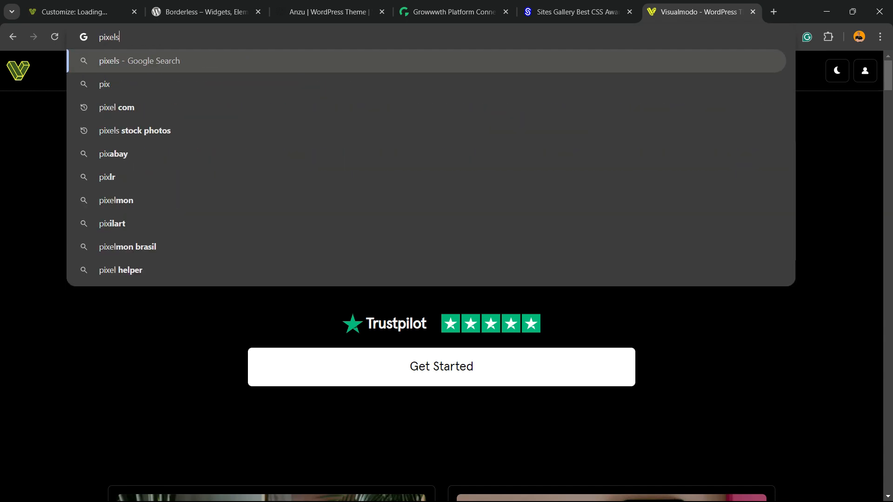
pyautogui.write(' org')
pyautogui.press('Return')
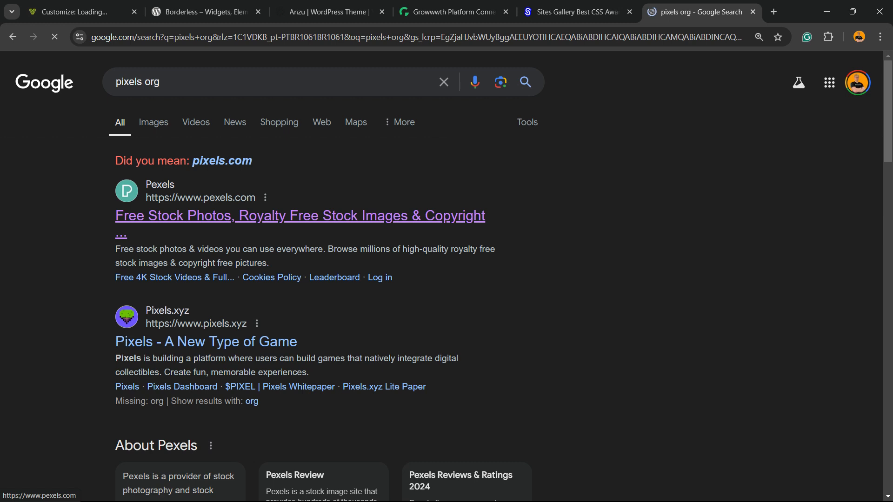
pyautogui.click(173, 215)
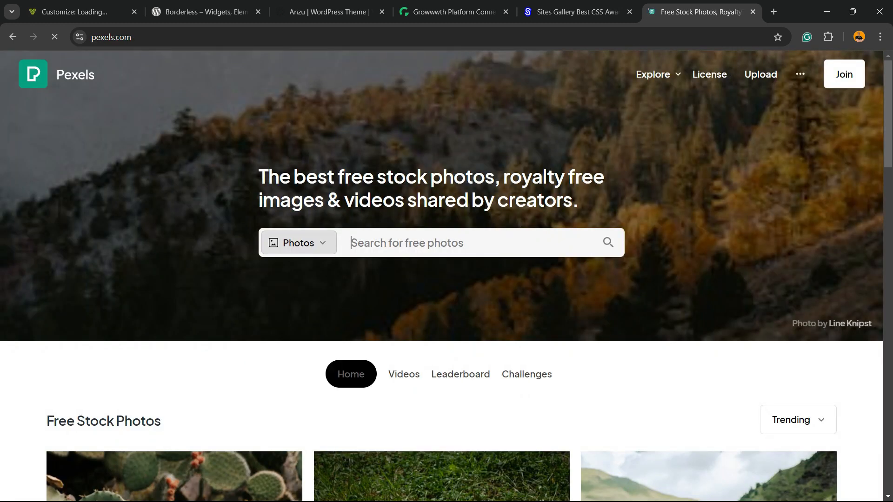
# Step: Search Pexels for free photos of "plants"
pyautogui.scroll(-5, 442, 326)
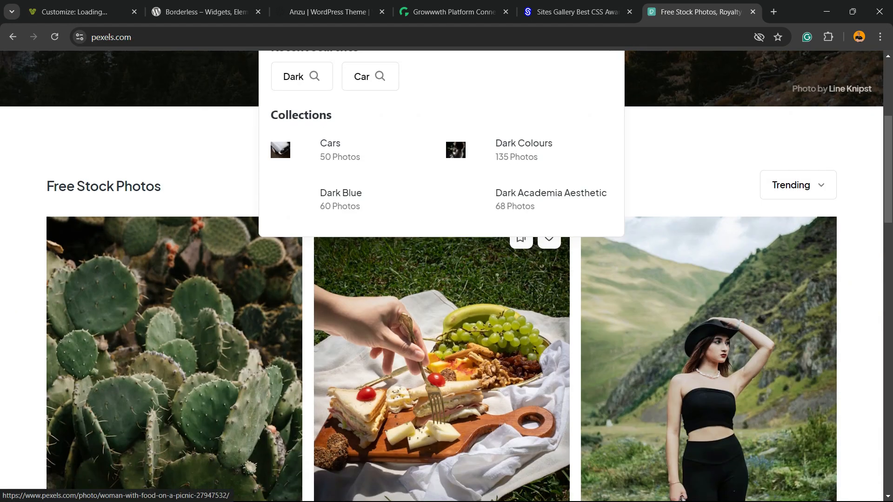
pyautogui.scroll(5, 442, 325)
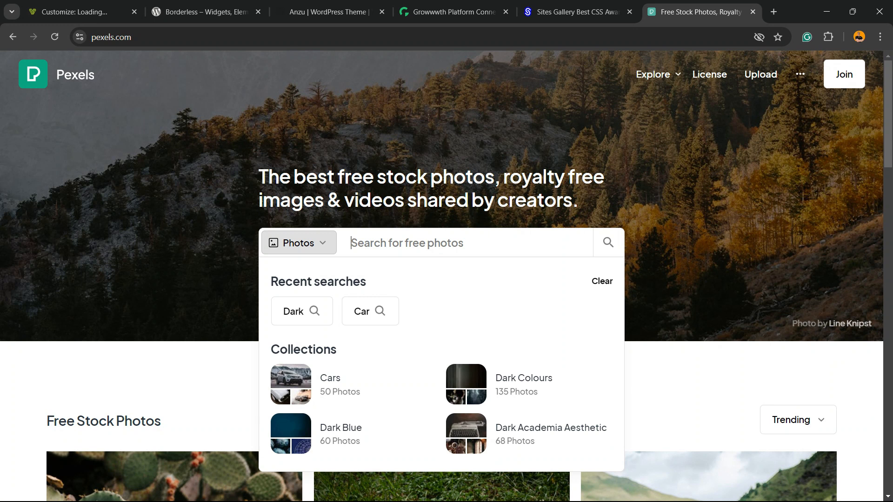
pyautogui.write('ok')
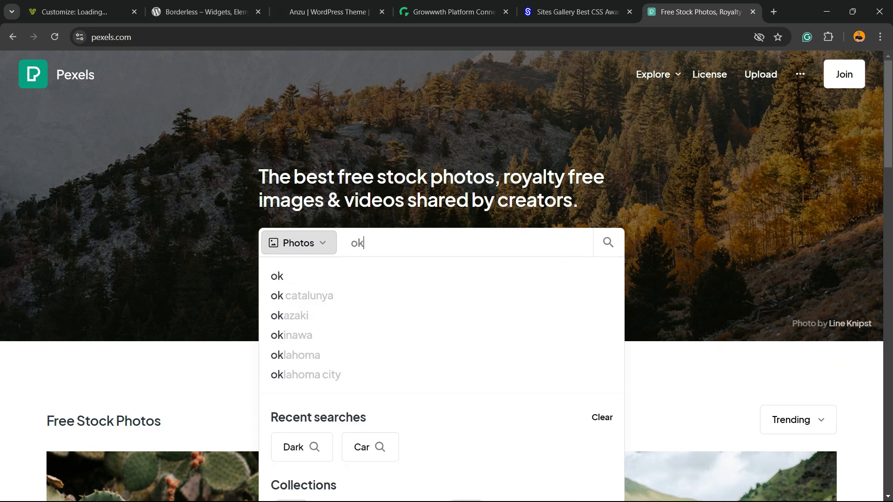
pyautogui.press('BackSpace')
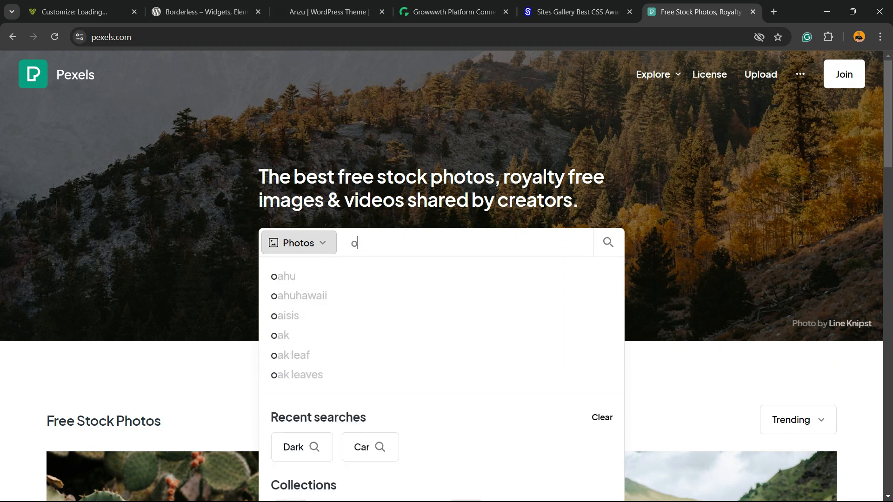
pyautogui.press('BackSpace')
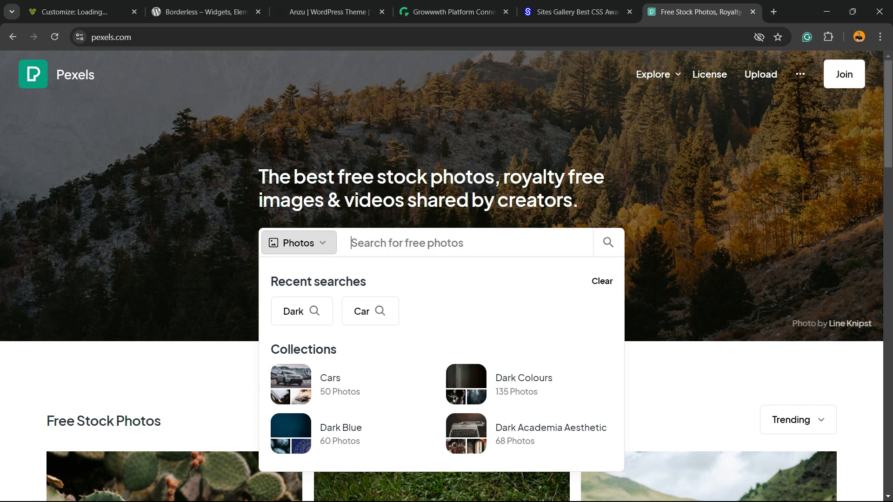
pyautogui.write('plan')
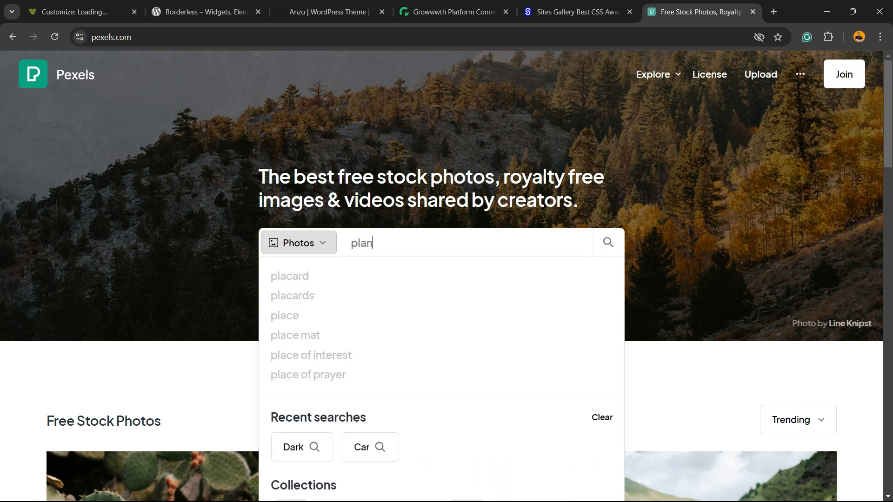
pyautogui.write('ts')
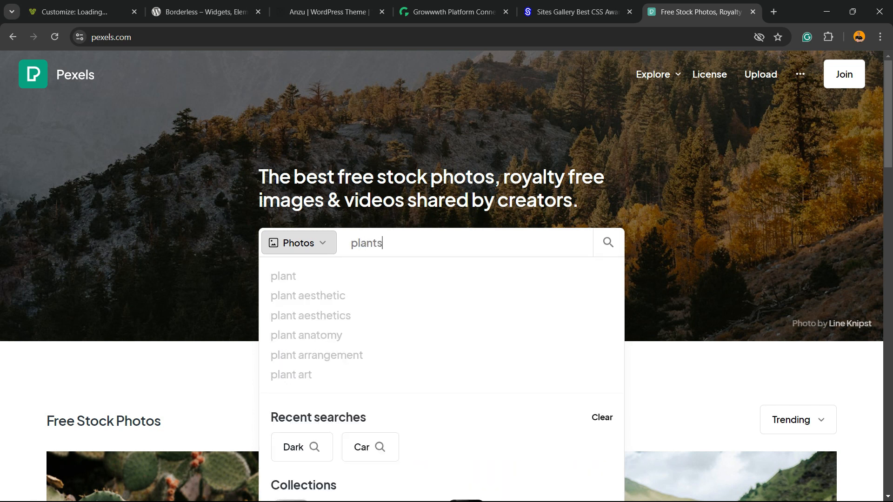
pyautogui.press('Return')
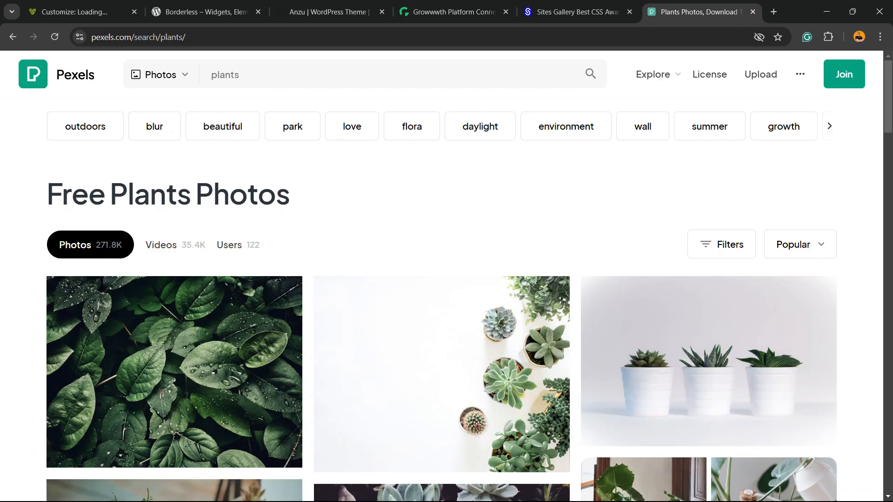
# Step: Browse the plants photos and open the one of a green plant in a clear glass vase
pyautogui.scroll(-7, 174, 372)
pyautogui.scroll(-15, 174, 372)
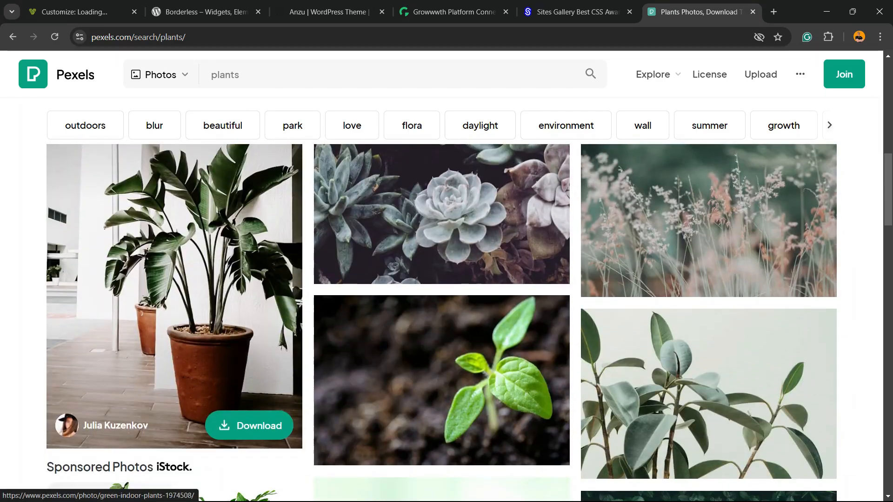
pyautogui.scroll(-8, 174, 372)
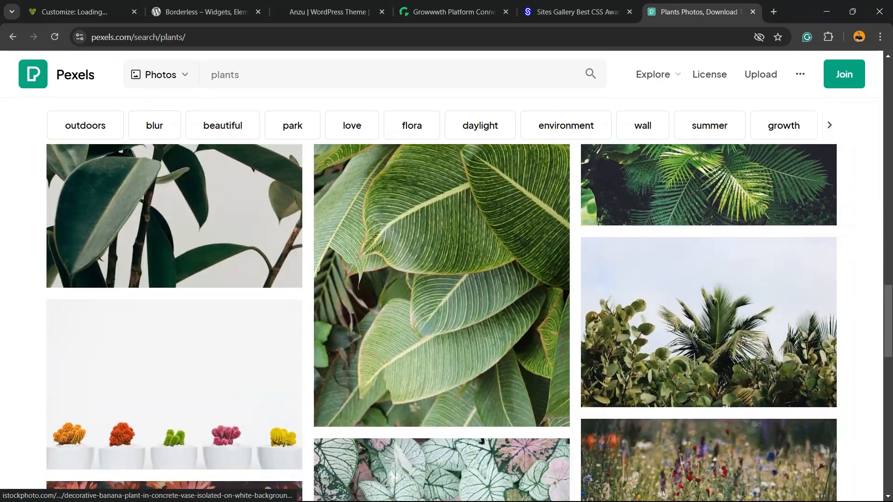
pyautogui.scroll(-8, 174, 371)
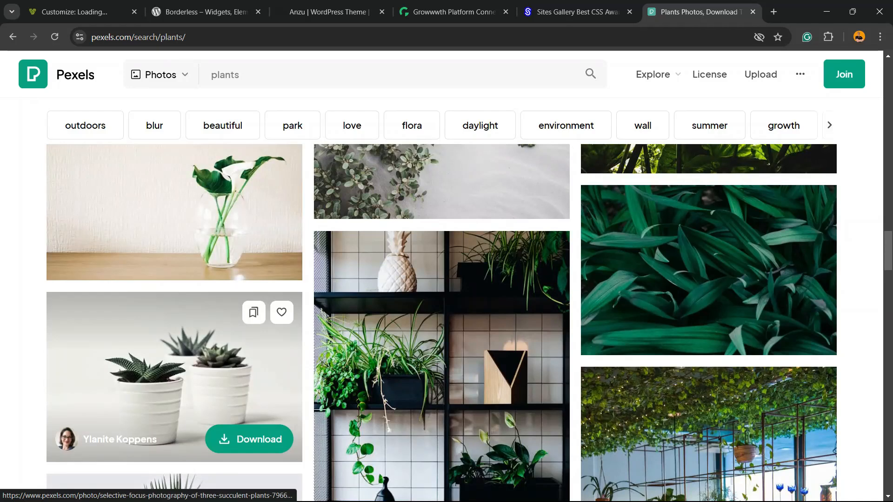
pyautogui.scroll(3, 325, 279)
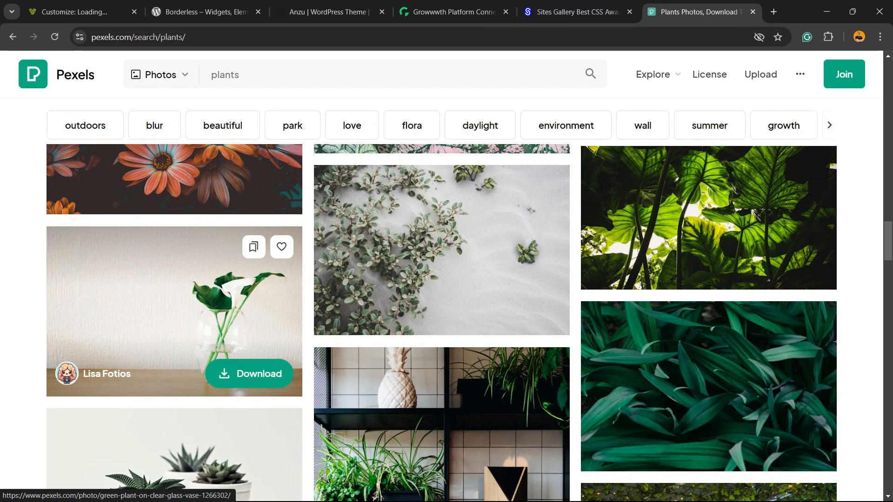
pyautogui.scroll(-5, 175, 279)
pyautogui.scroll(5, 174, 279)
pyautogui.click(174, 279)
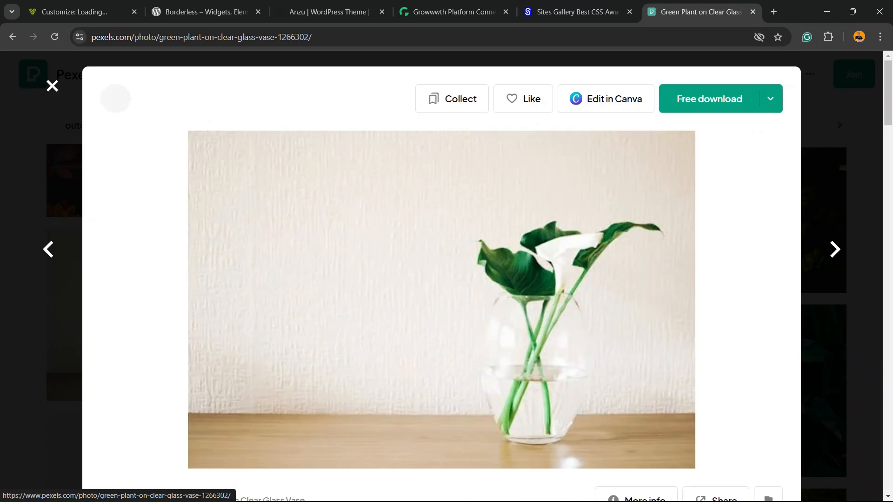
# Step: Download the glass vase photo in the Large 1920x1280 size
pyautogui.click(770, 101)
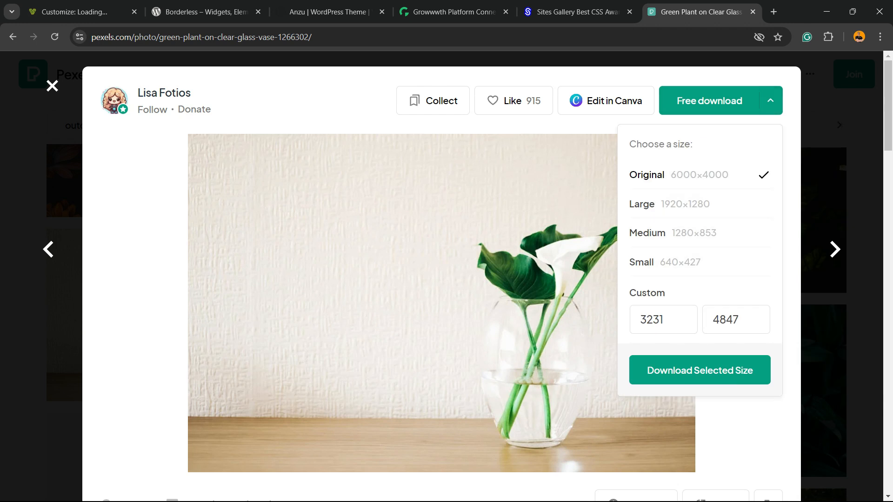
pyautogui.click(688, 204)
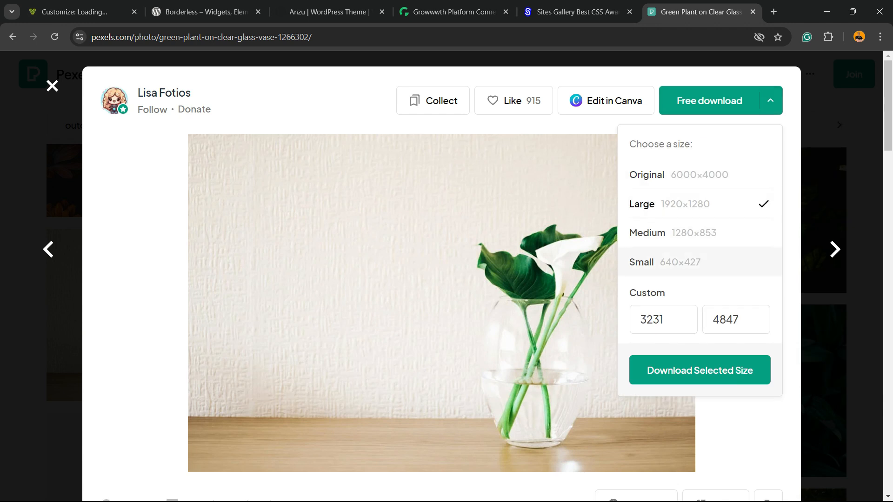
pyautogui.click(700, 371)
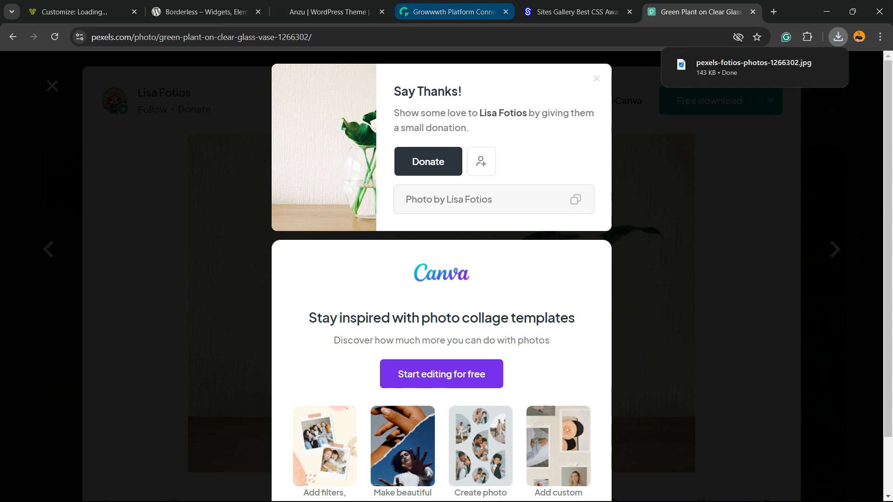
# Step: Return to the WordPress Customizer and replace the login background image by uploading the downloaded glass vase photo from the Downloads folder
pyautogui.click(204, 12)
pyautogui.hotkey('ctrl', '1')
pyautogui.scroll(-3, 104, 279)
pyautogui.click(103, 303)
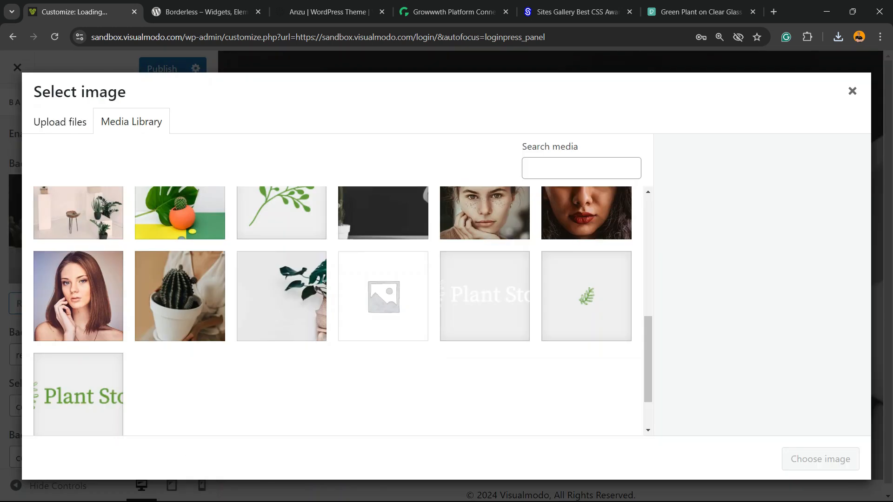
pyautogui.click(60, 121)
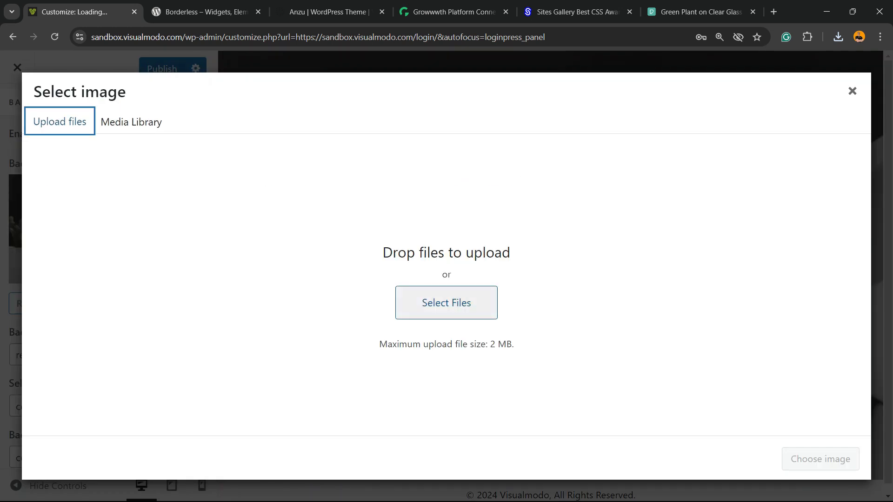
pyautogui.click(419, 297)
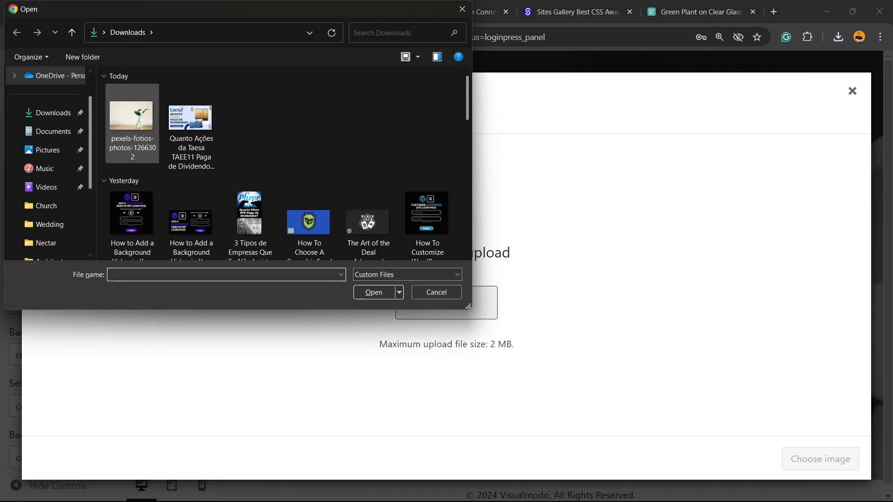
pyautogui.doubleClick(132, 125)
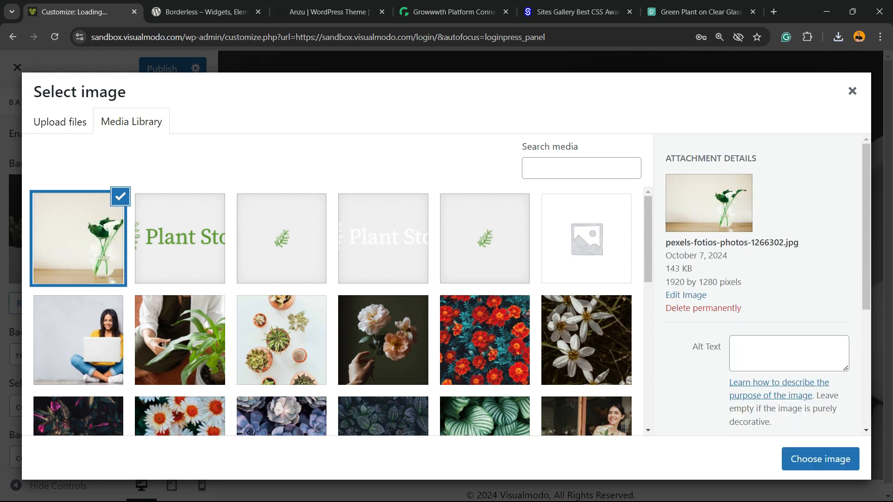
pyautogui.click(820, 459)
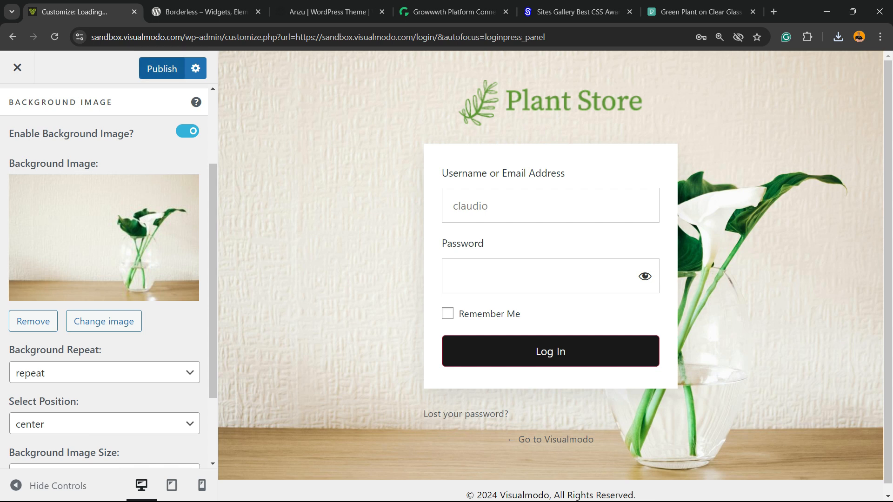
# Step: Publish the login page customizations and check the new background in the preview
pyautogui.click(162, 68)
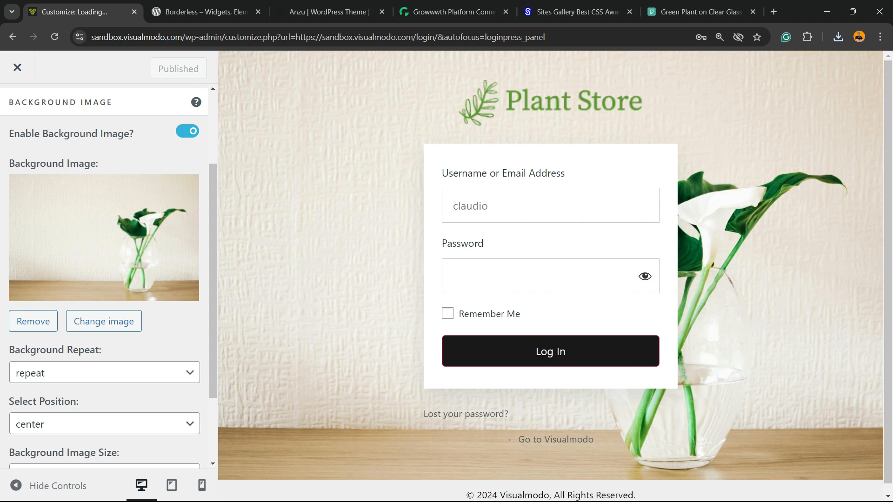
pyautogui.scroll(-1, 551, 276)
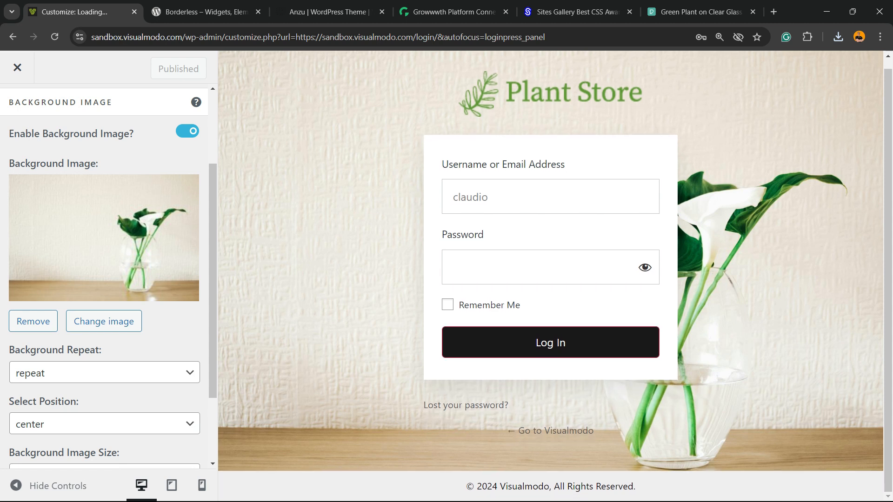
pyautogui.scroll(1, 551, 276)
pyautogui.scroll(-1, 550, 276)
pyautogui.scroll(1, 550, 276)
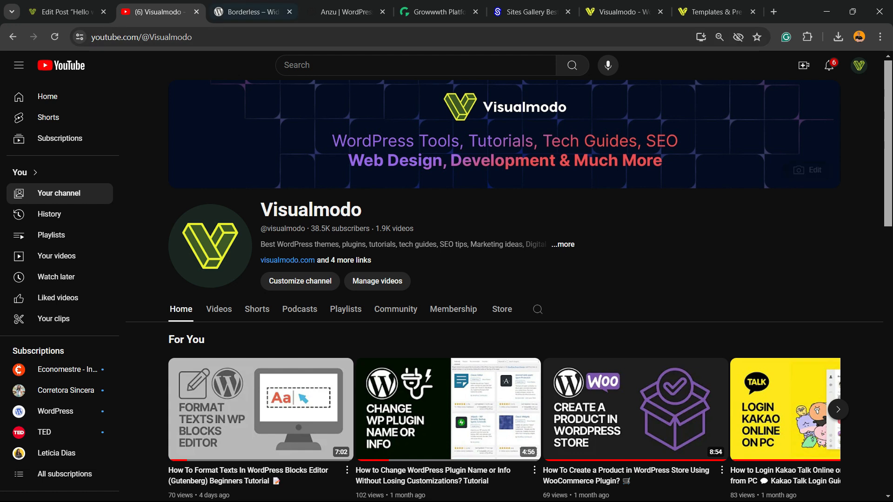
# Step: Switch from the YouTube channel to the Borderless plugin page on WordPress.org and look over its banner and details
pyautogui.hotkey('ctrl', 'Tab')
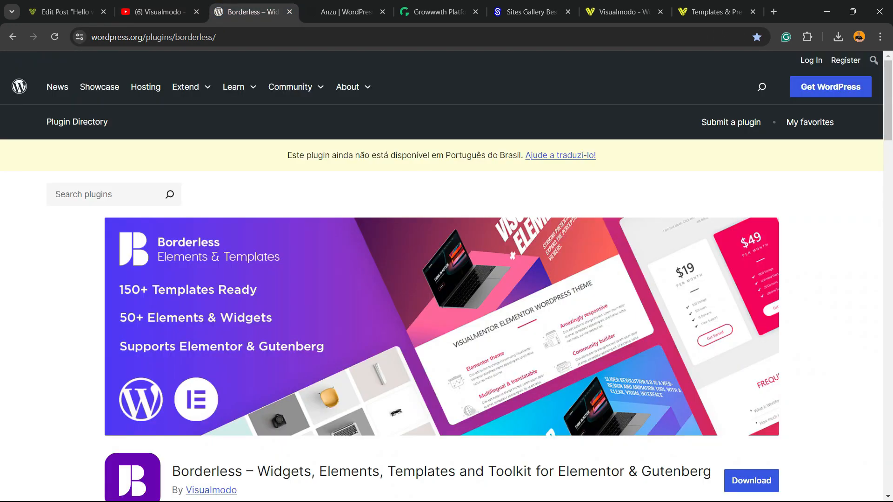
pyautogui.scroll(-3, 442, 270)
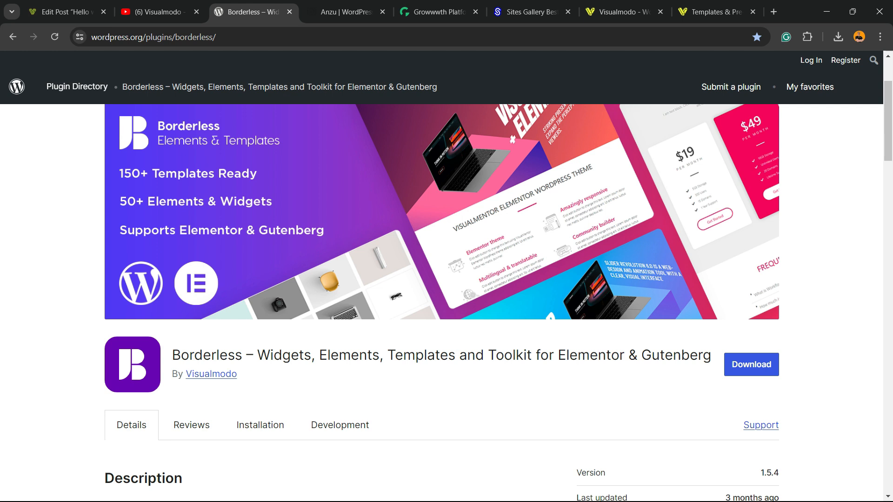
pyautogui.scroll(2, 442, 270)
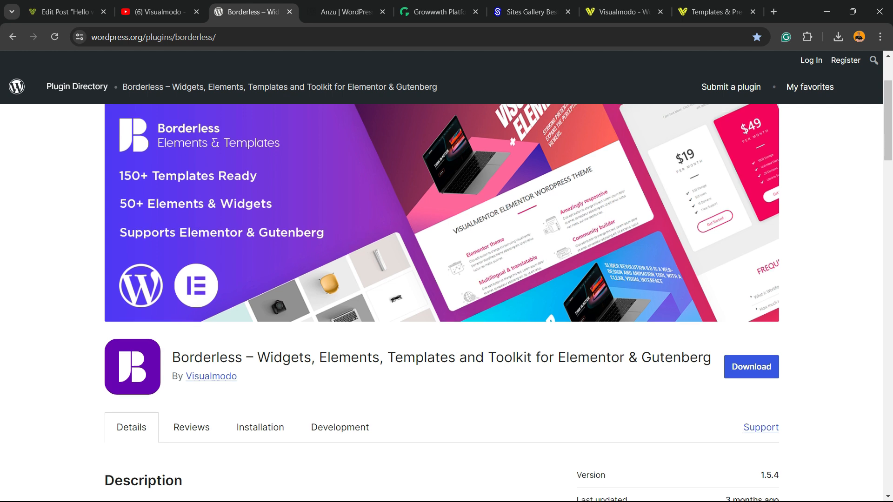
# Step: Finish viewing the Borderless plugin page, switch to the Anzu theme page on WordPress.org and look over its downloads chart and theme details
pyautogui.scroll(-2, 442, 270)
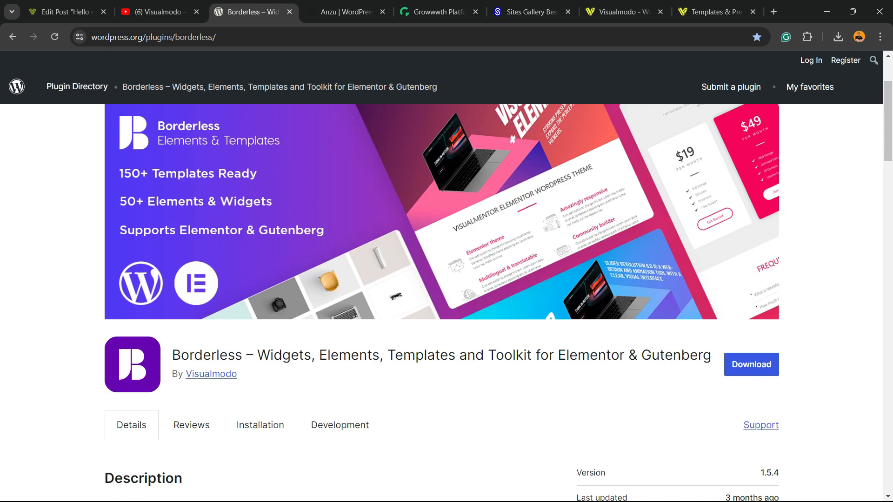
pyautogui.hotkey('ctrl', 'Tab')
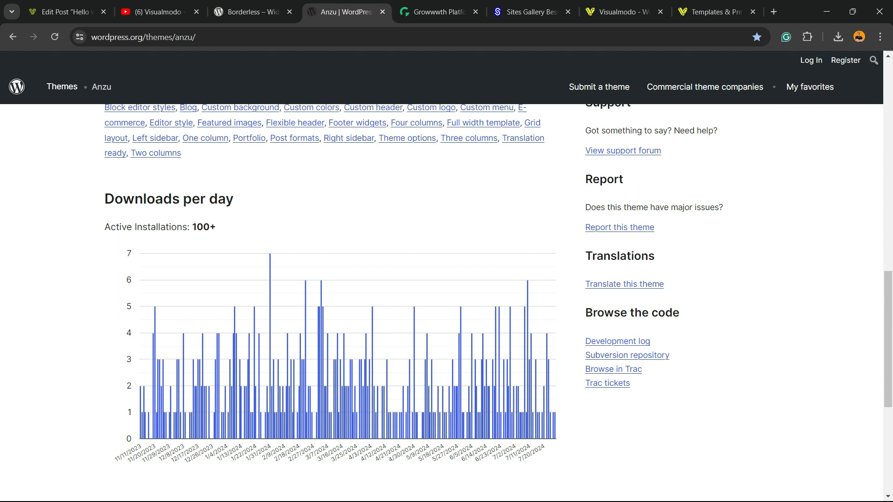
pyautogui.scroll(15, 446, 279)
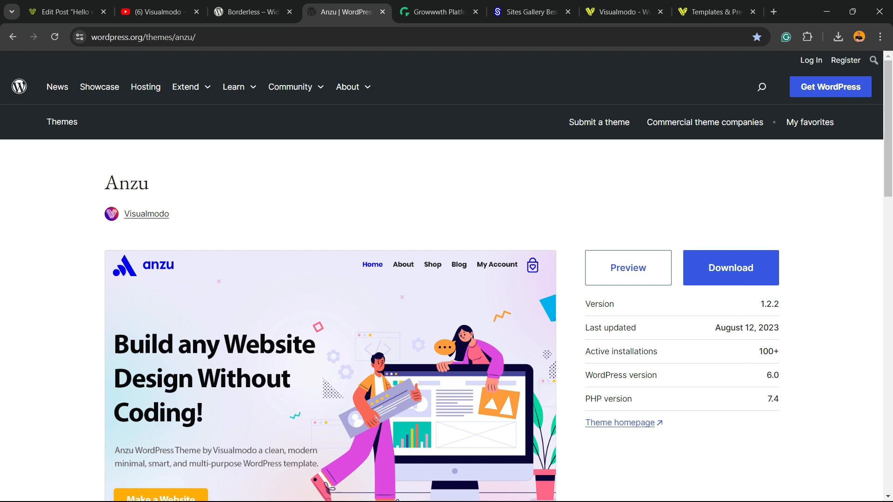
# Step: Switch to the Growwwth site and look through its introduction and the Latest Websites listings with their publishing details
pyautogui.click(437, 12)
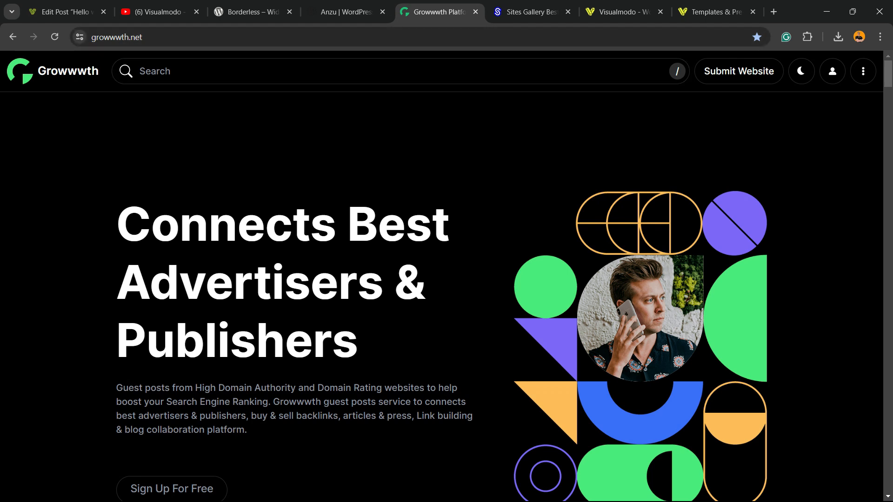
pyautogui.scroll(-10, 442, 298)
pyautogui.scroll(-12, 442, 297)
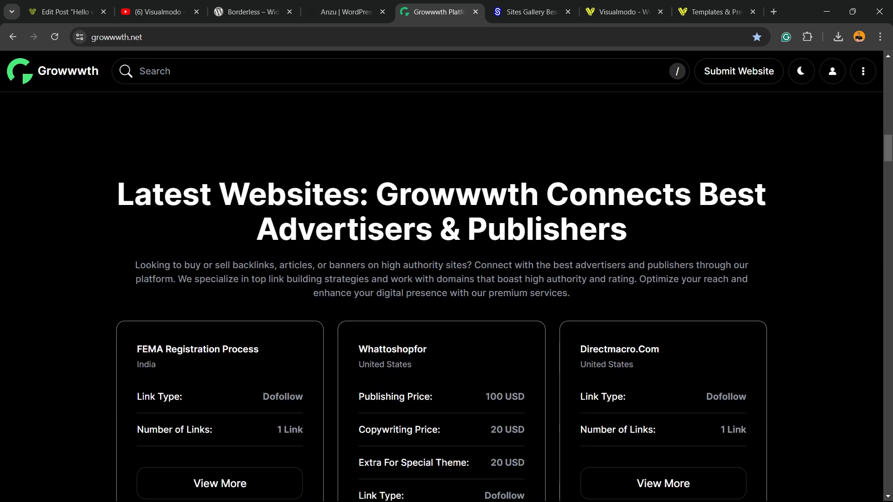
pyautogui.scroll(-5, 442, 298)
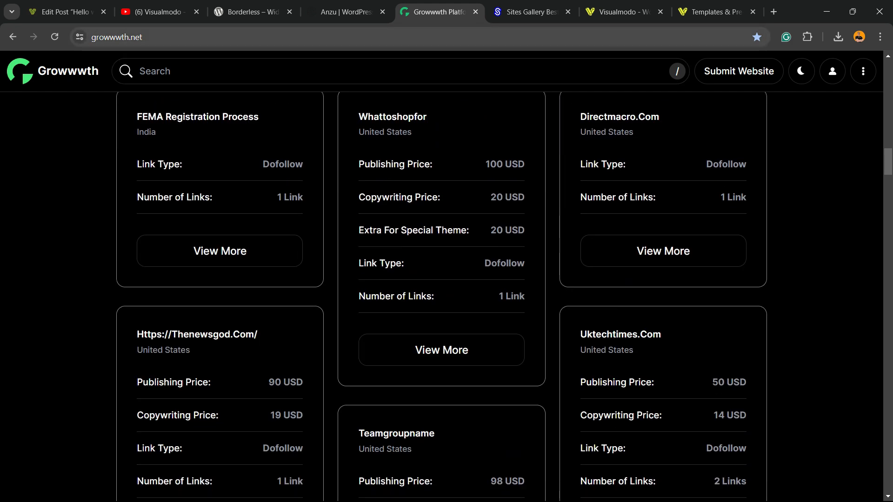
pyautogui.click(134, 37)
pyautogui.doubleClick(136, 38)
pyautogui.scroll(-8, 441, 297)
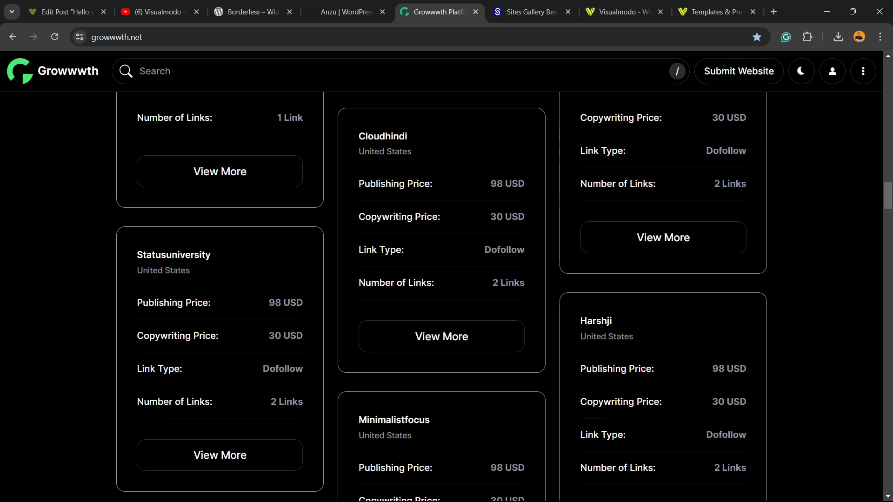
pyautogui.scroll(-13, 442, 297)
pyautogui.scroll(-5, 442, 297)
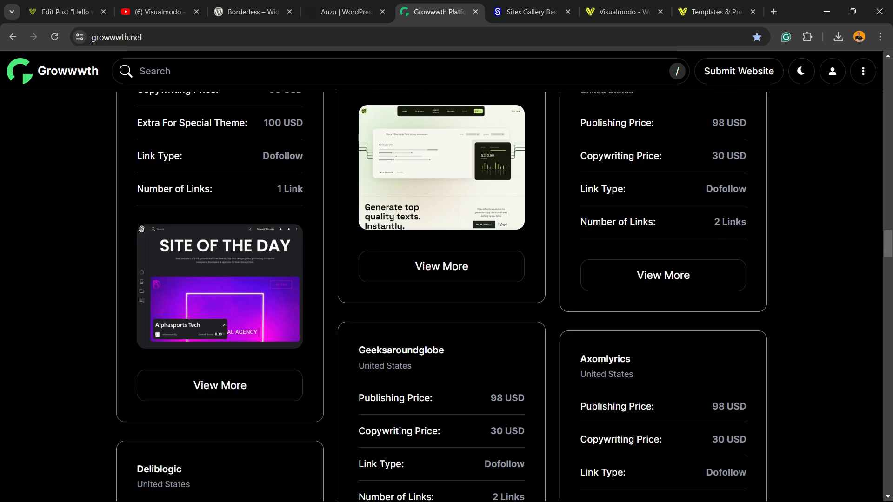
# Step: Switch to the Sites Gallery page and browse the Site of the Day and the showcased websites
pyautogui.hotkey('ctrl', 'Tab')
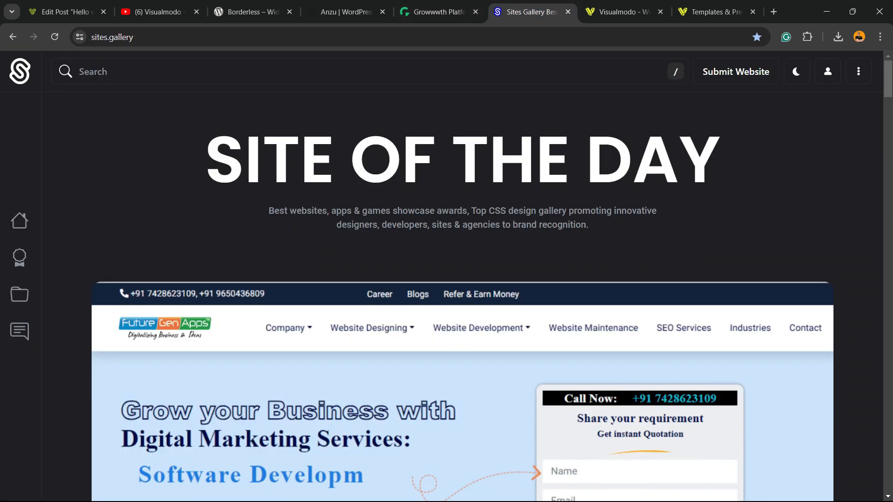
pyautogui.scroll(-10, 442, 297)
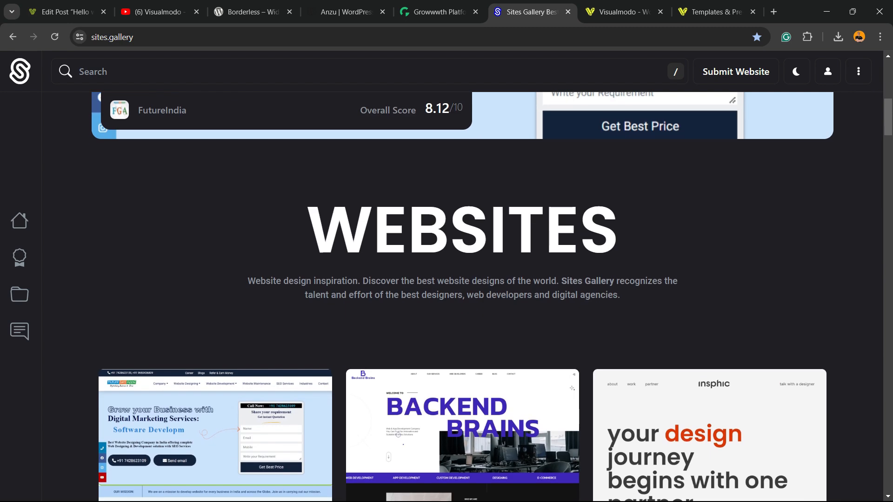
pyautogui.scroll(-18, 441, 297)
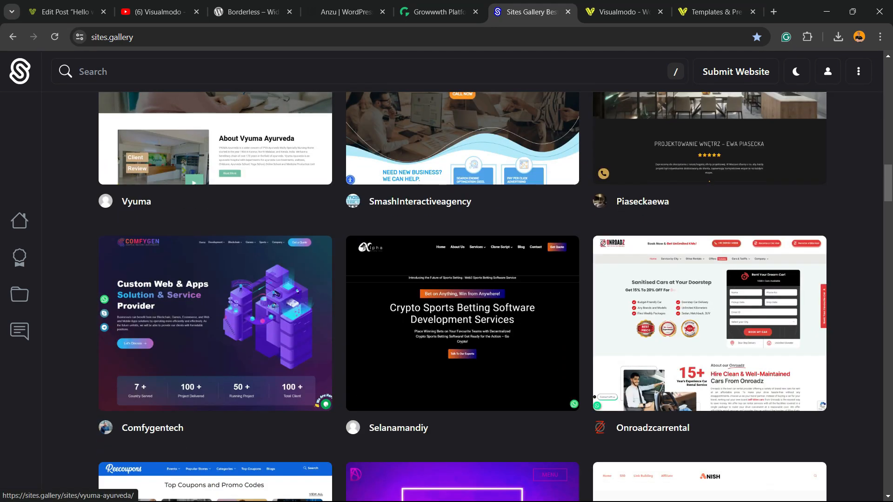
pyautogui.scroll(-3, 442, 298)
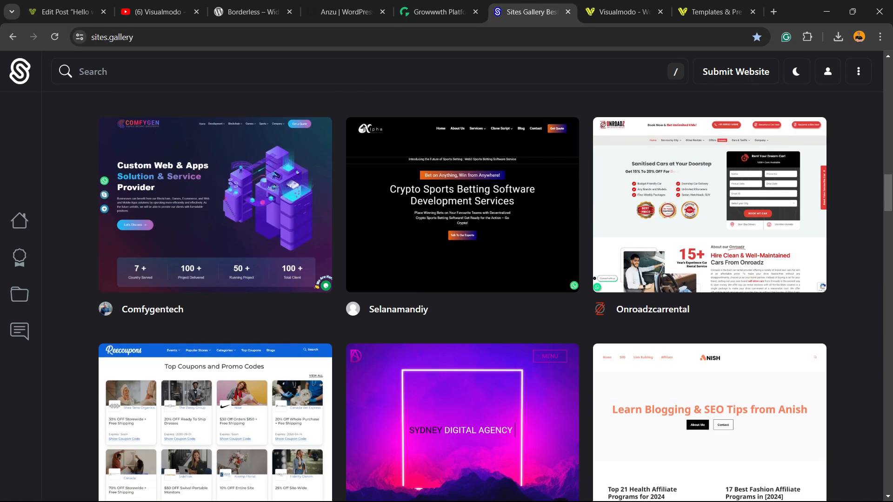
pyautogui.scroll(-18, 441, 298)
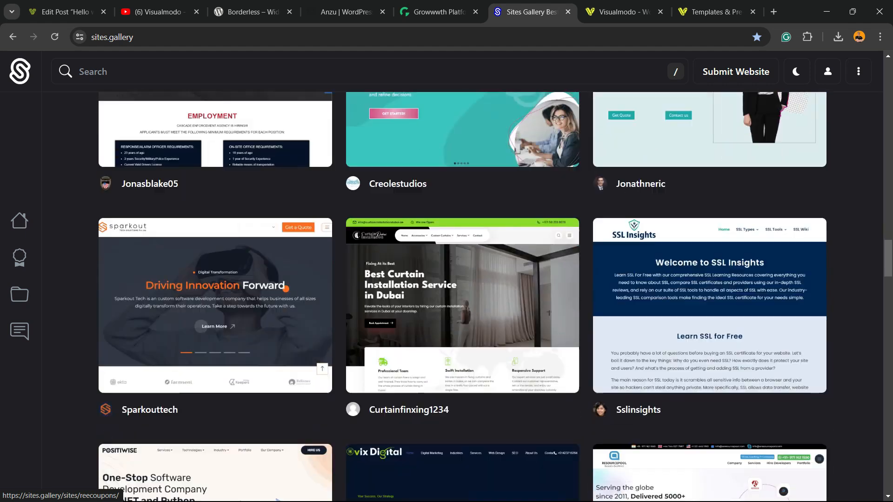
pyautogui.scroll(-13, 442, 298)
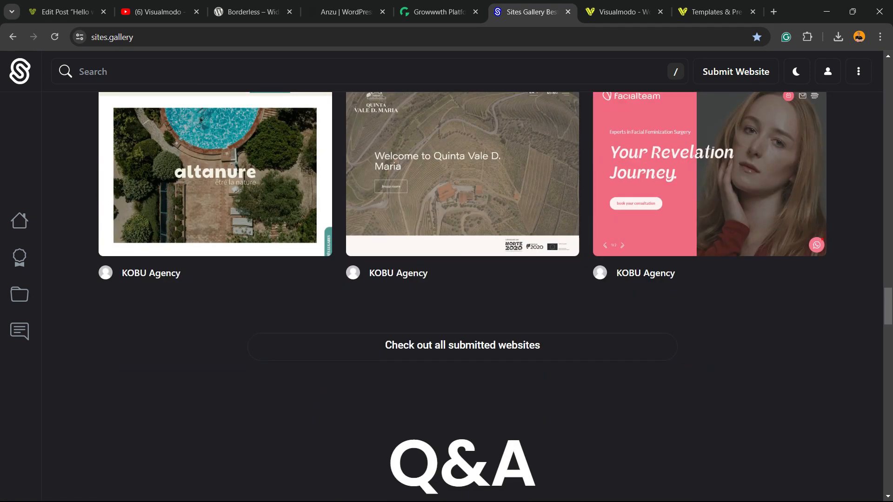
pyautogui.scroll(15, 214, 186)
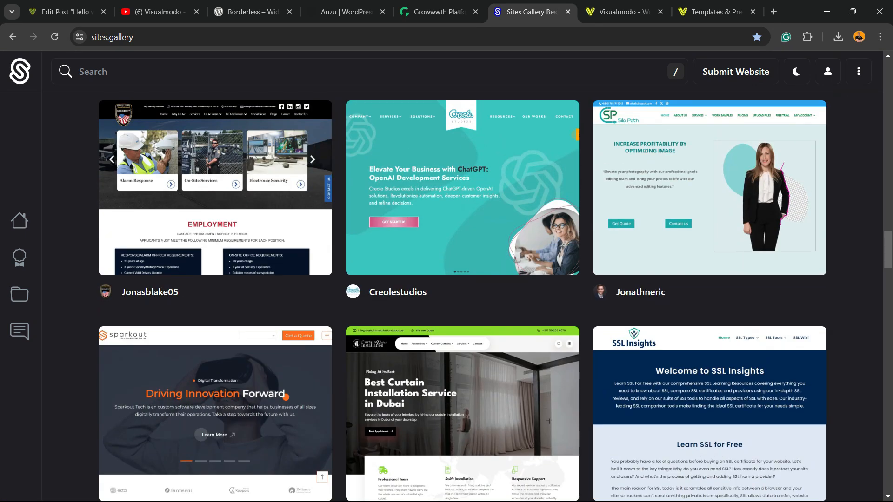
# Step: Switch to the Visualmodo home page and look through its WordPress themes down to the Latest Posts section
pyautogui.click(620, 12)
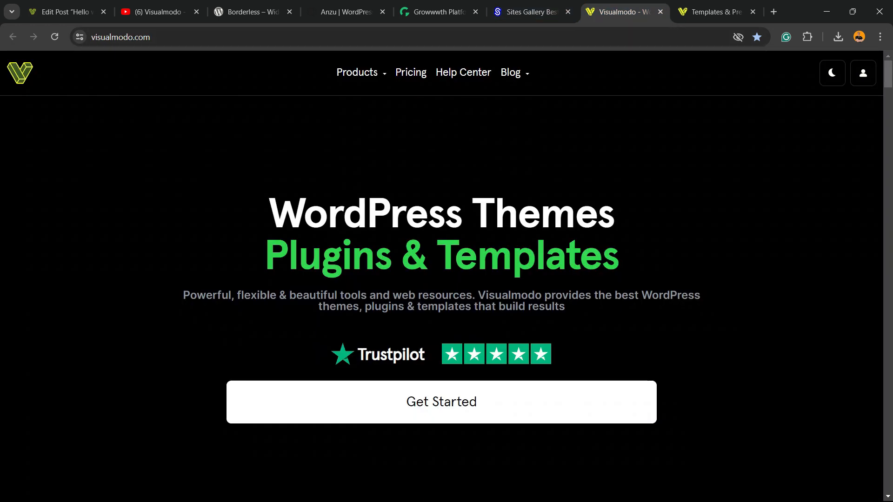
pyautogui.scroll(-2, 442, 297)
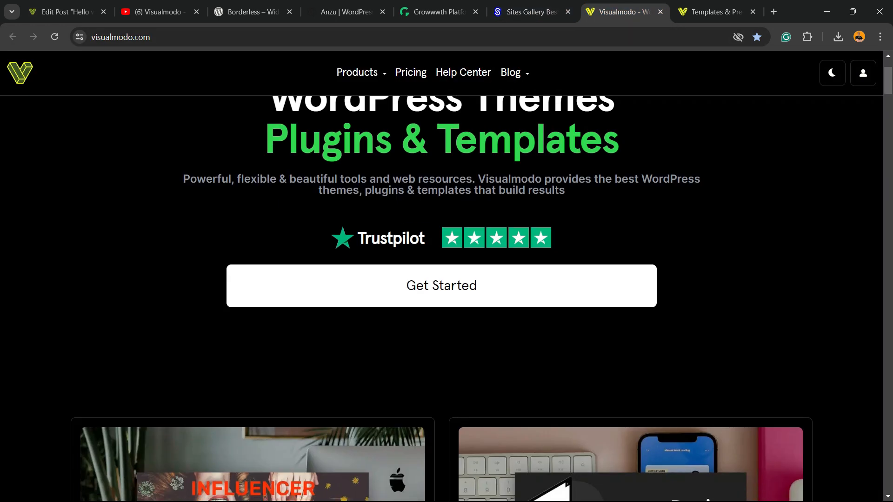
pyautogui.scroll(-8, 442, 297)
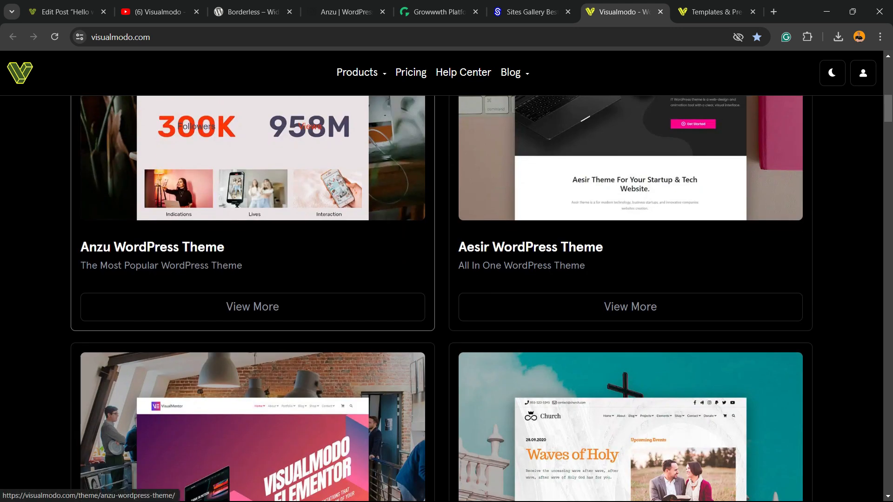
pyautogui.scroll(-10, 441, 297)
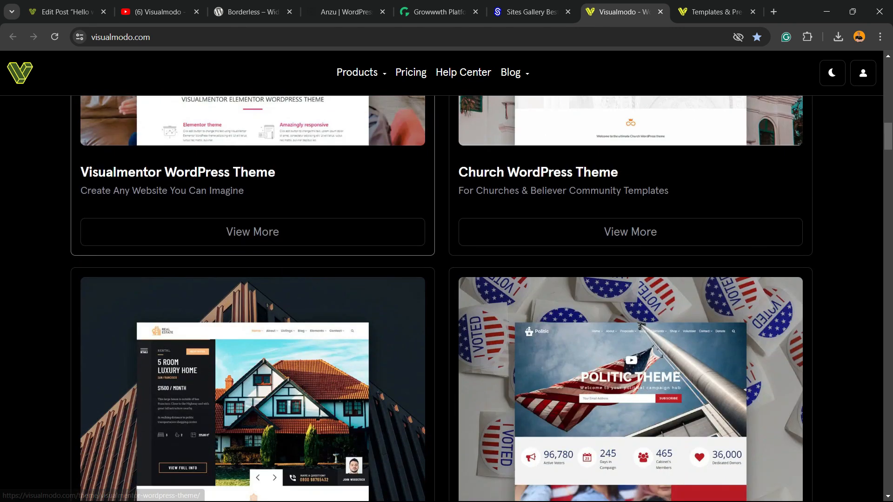
pyautogui.scroll(-2, 442, 297)
pyautogui.scroll(-12, 442, 298)
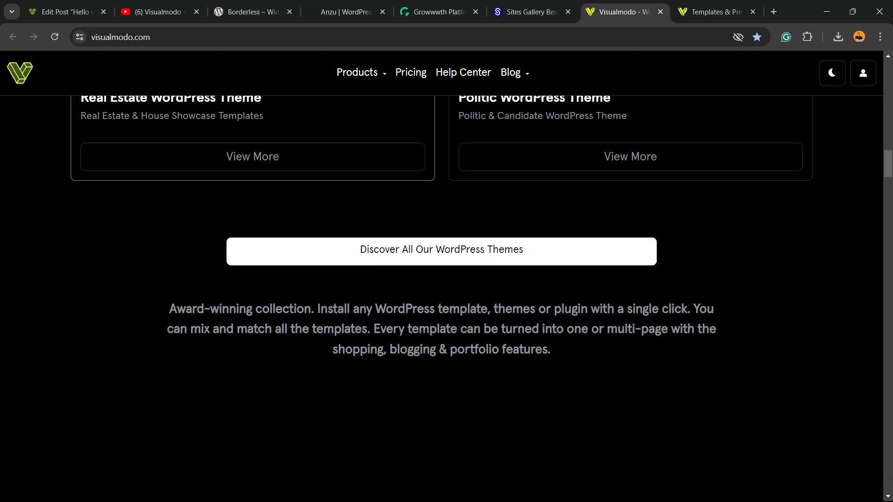
pyautogui.scroll(-6, 442, 298)
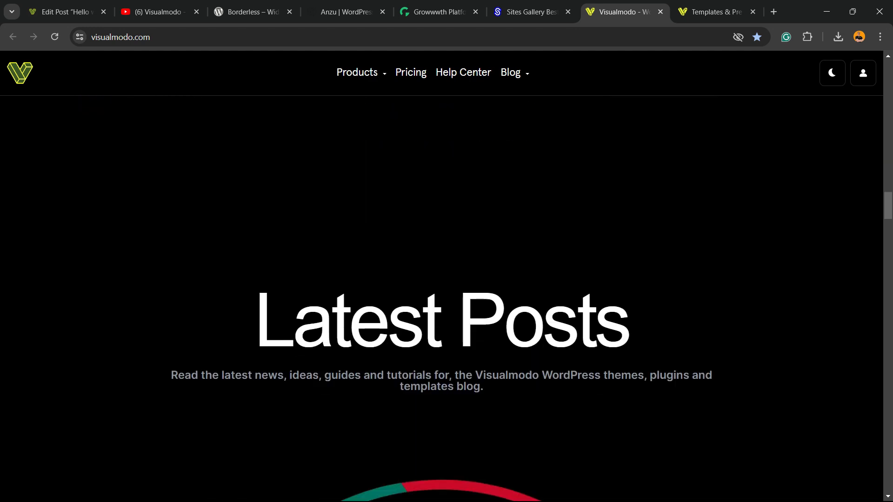
# Step: Switch to the Visualmodo templates page and browse the gallery of ready-made website templates
pyautogui.hotkey('ctrl', 'Tab')
pyautogui.scroll(-5, 442, 297)
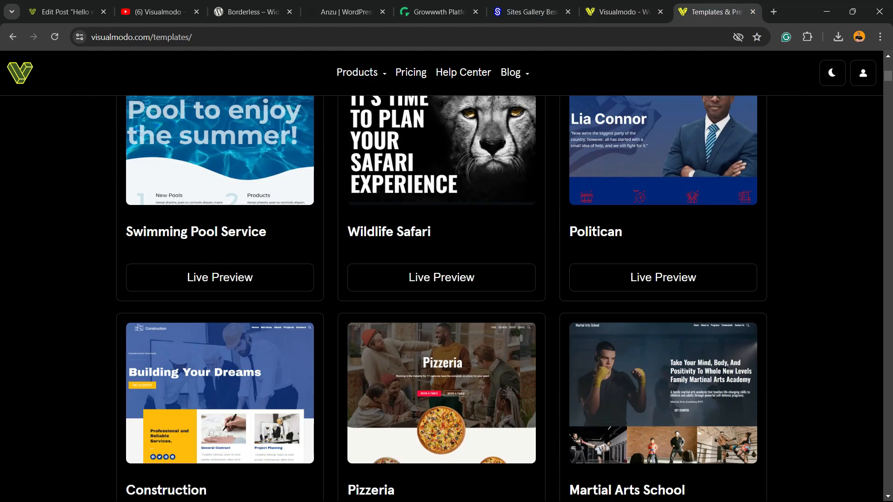
pyautogui.scroll(-10, 442, 297)
pyautogui.scroll(-6, 441, 298)
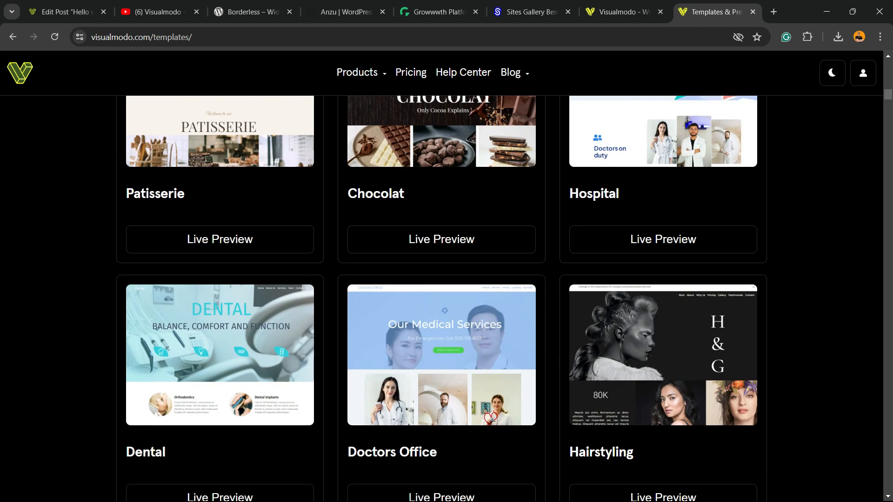
pyautogui.scroll(-5, 442, 297)
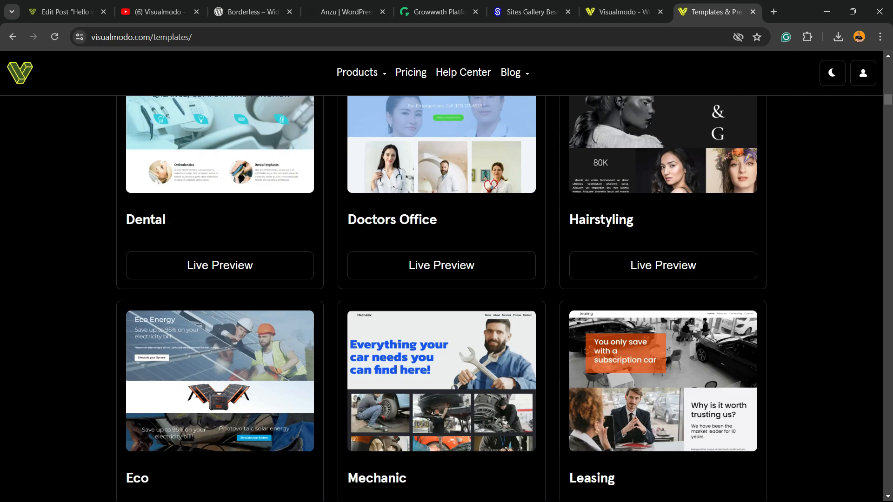
pyautogui.scroll(-15, 441, 297)
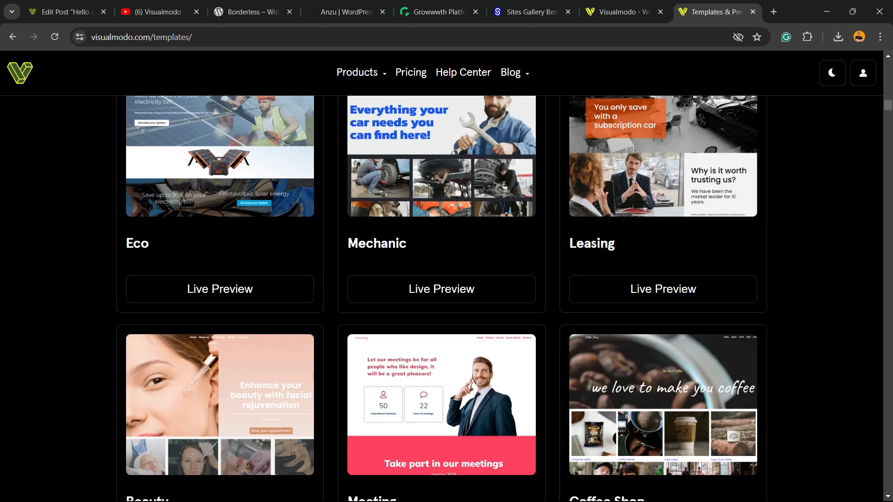
pyautogui.scroll(-15, 441, 298)
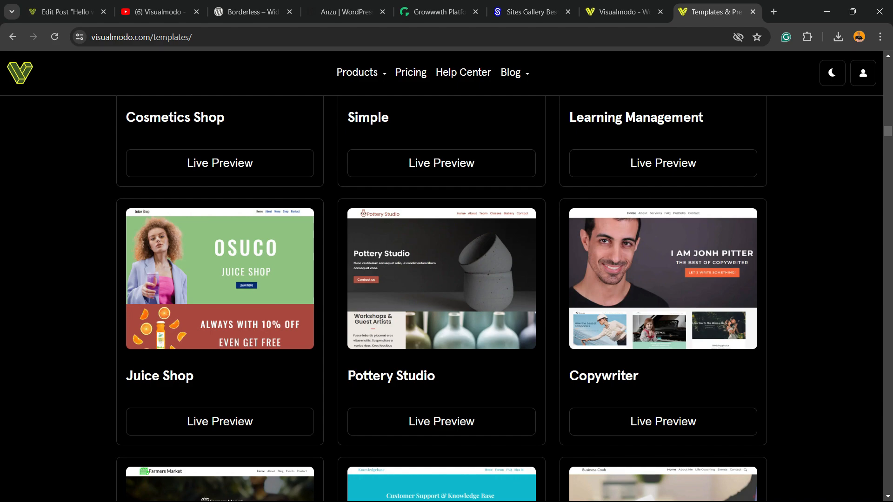
pyautogui.scroll(-3, 441, 298)
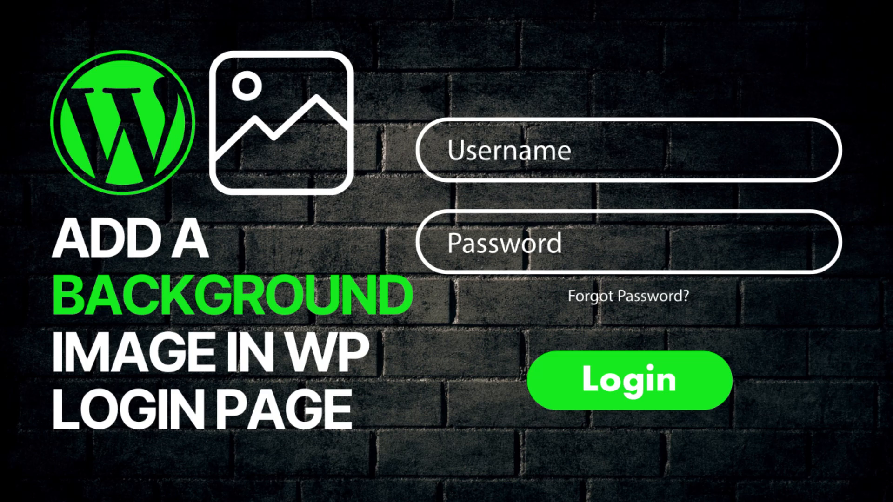